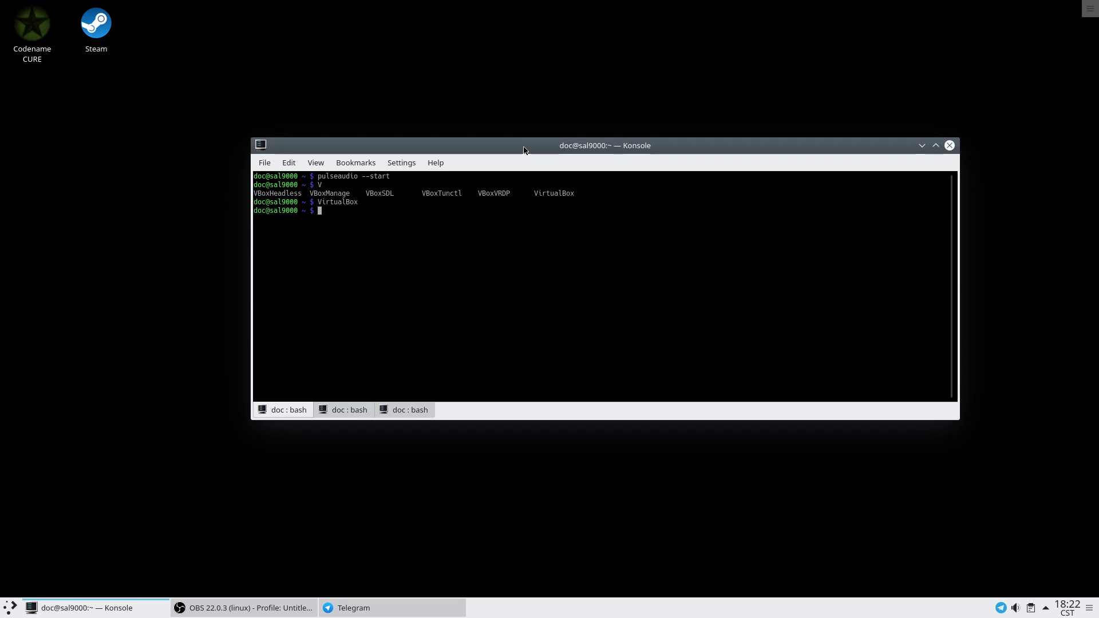
Reposition the terminal and run 'uname -a' to print the kernel and system information.
left_click_drag(524, 150, 491, 177)
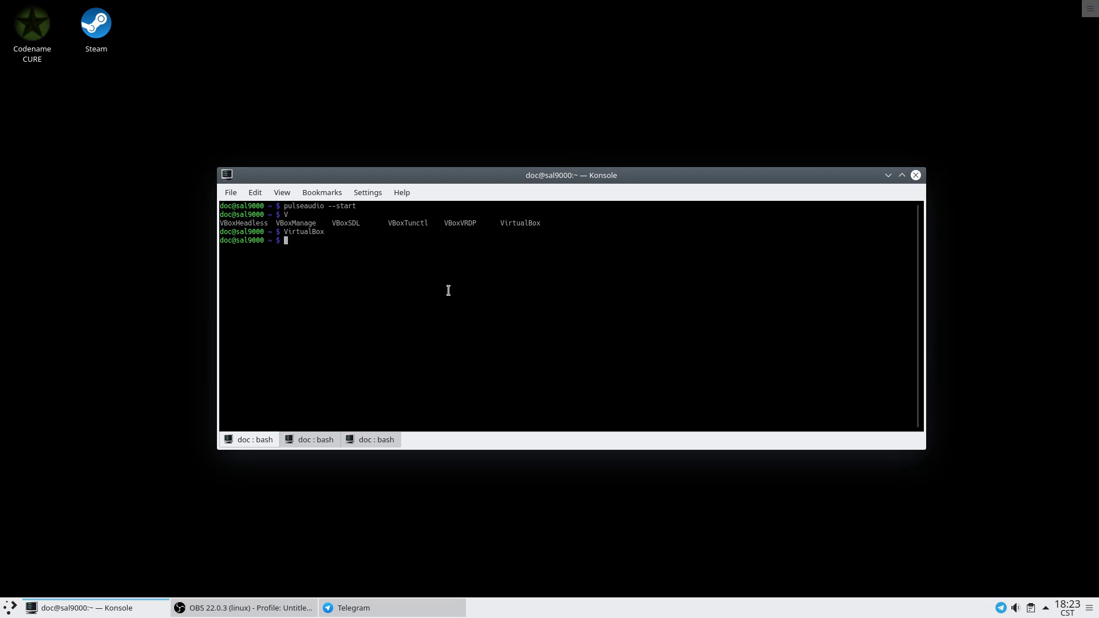
left_click_drag(435, 177, 442, 200)
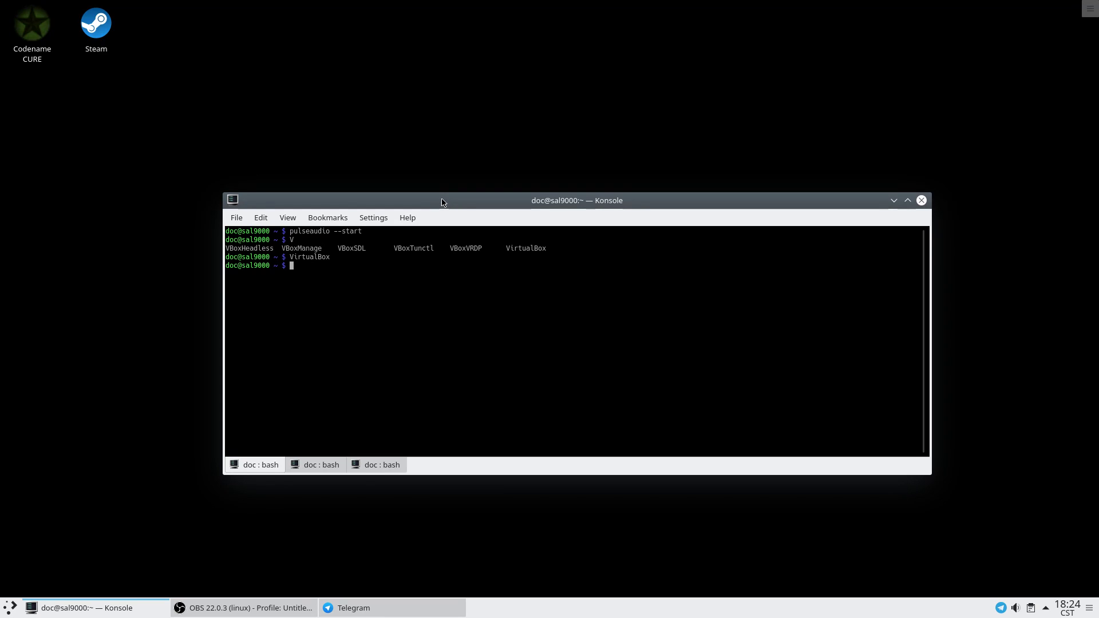
type("uname -a")
key("Return")
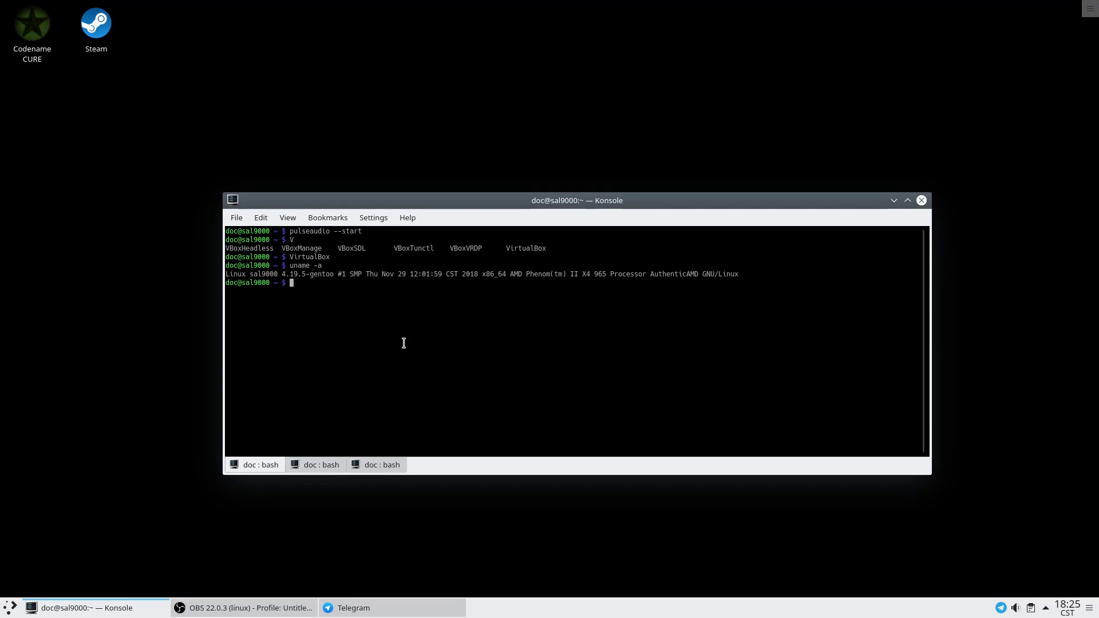
Start KMagnifier with 'kmag' in the second session, then return to the first 'doc : bash' tab.
left_click(334, 466)
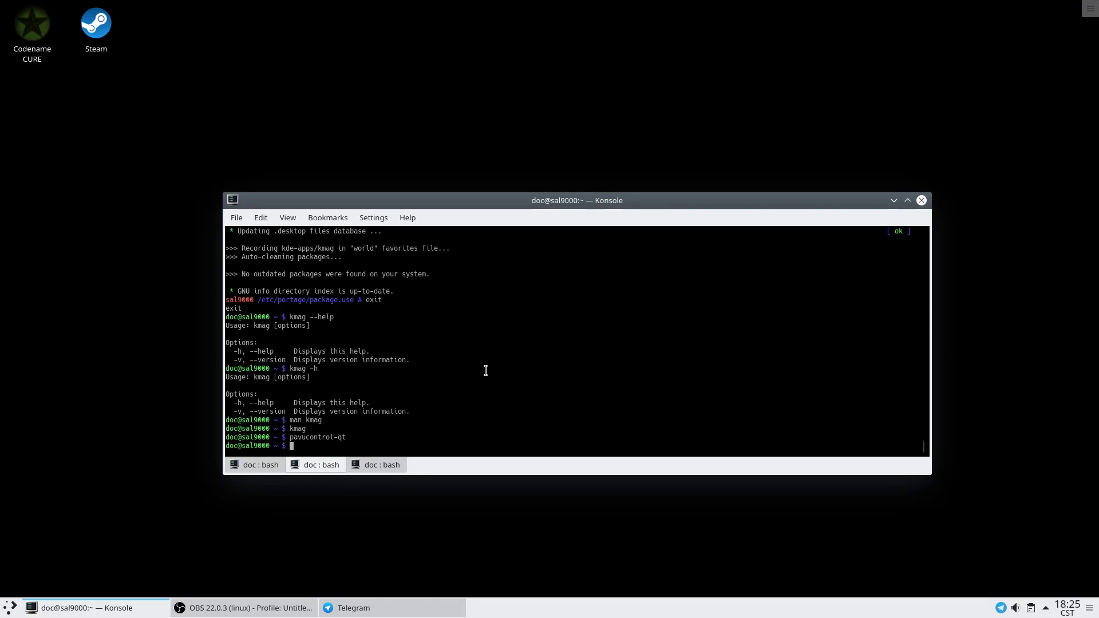
type("kmag")
key("Return")
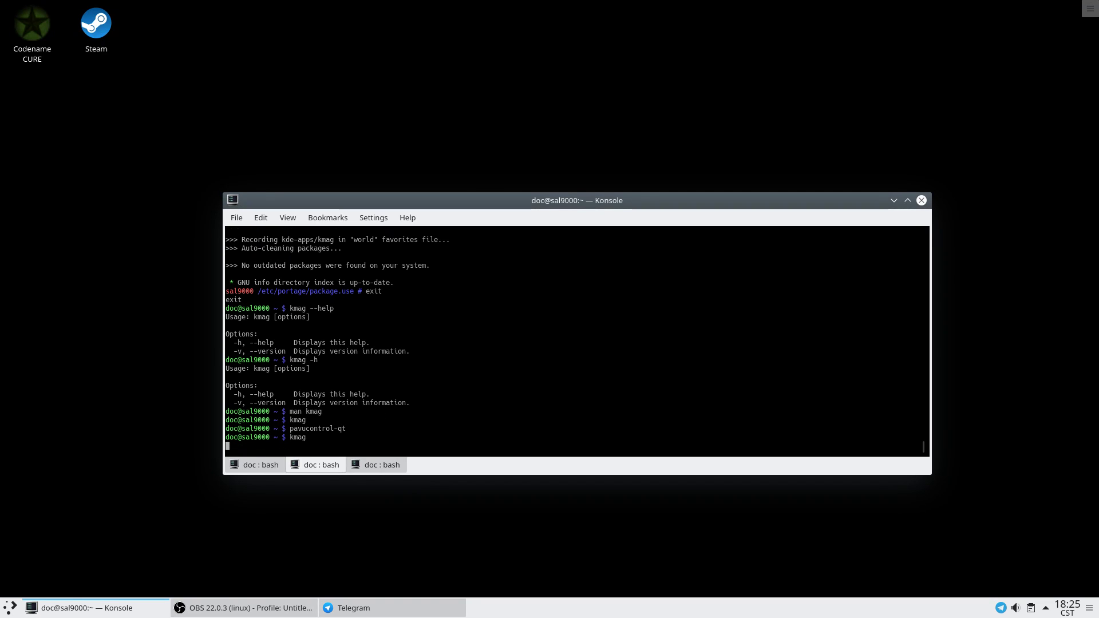
left_click(258, 465)
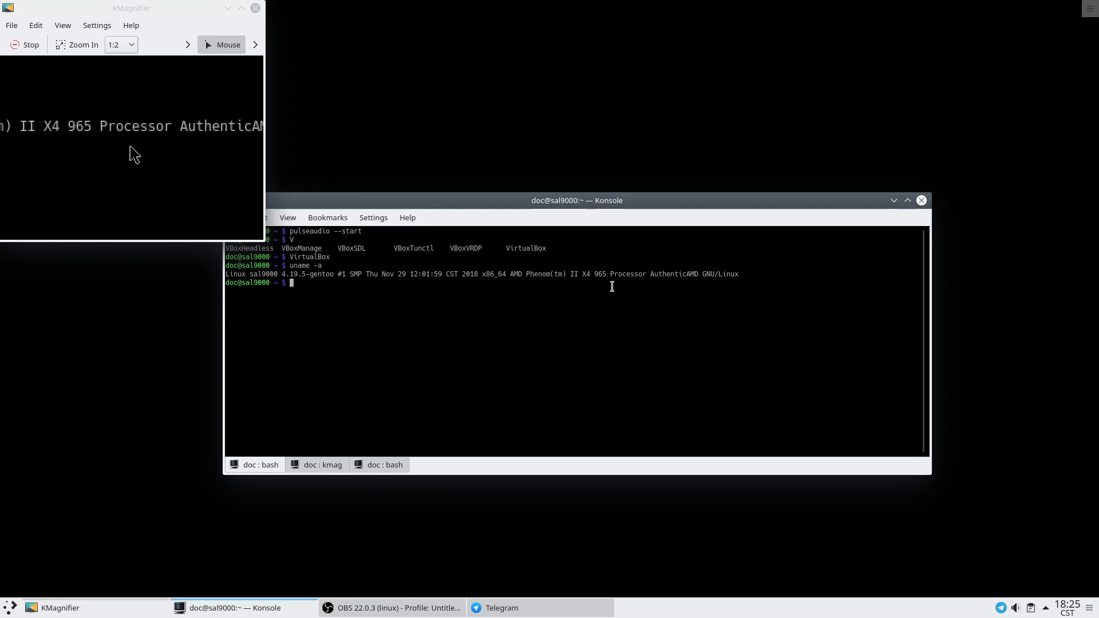
Move Konsole aside and launch Network Analyzer (Wireshark) from Applications > Internet.
left_click_drag(397, 206, 479, 194)
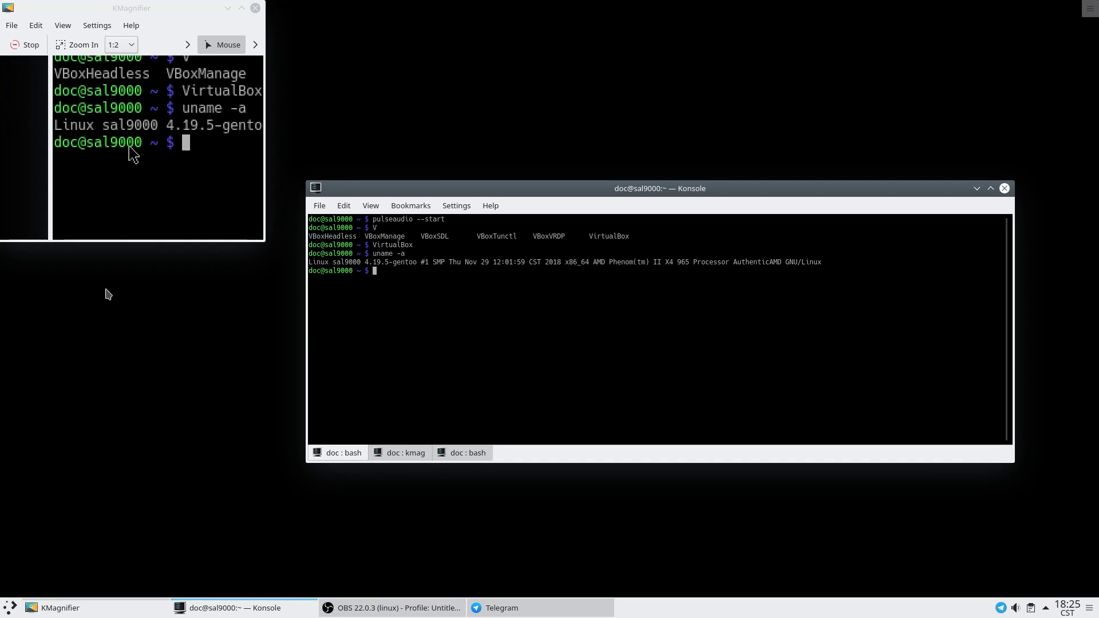
left_click(8, 611)
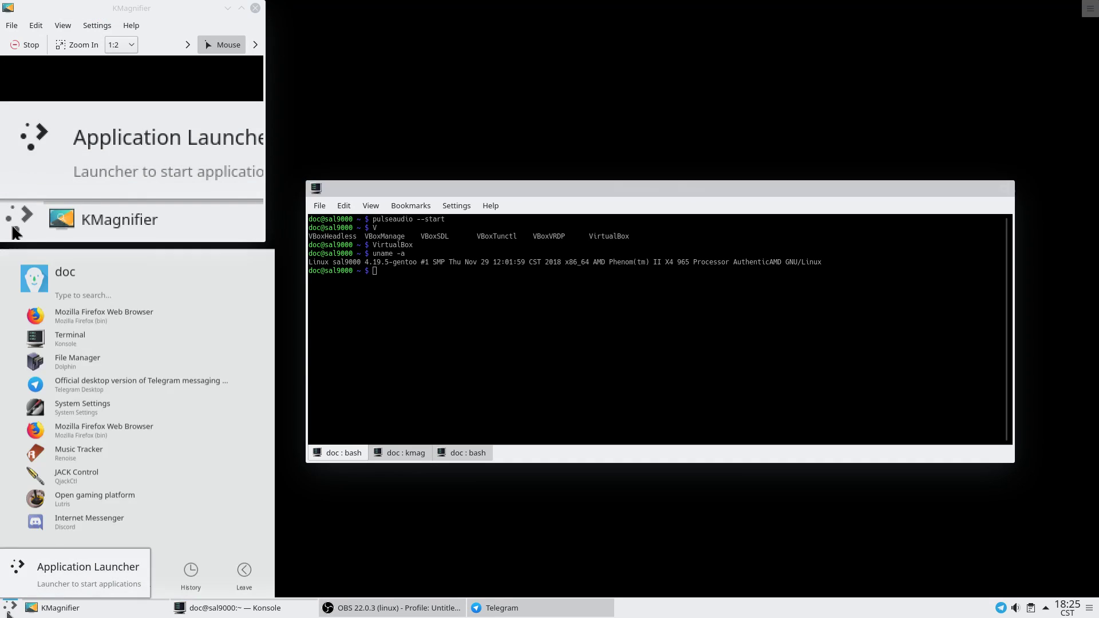
left_click(90, 566)
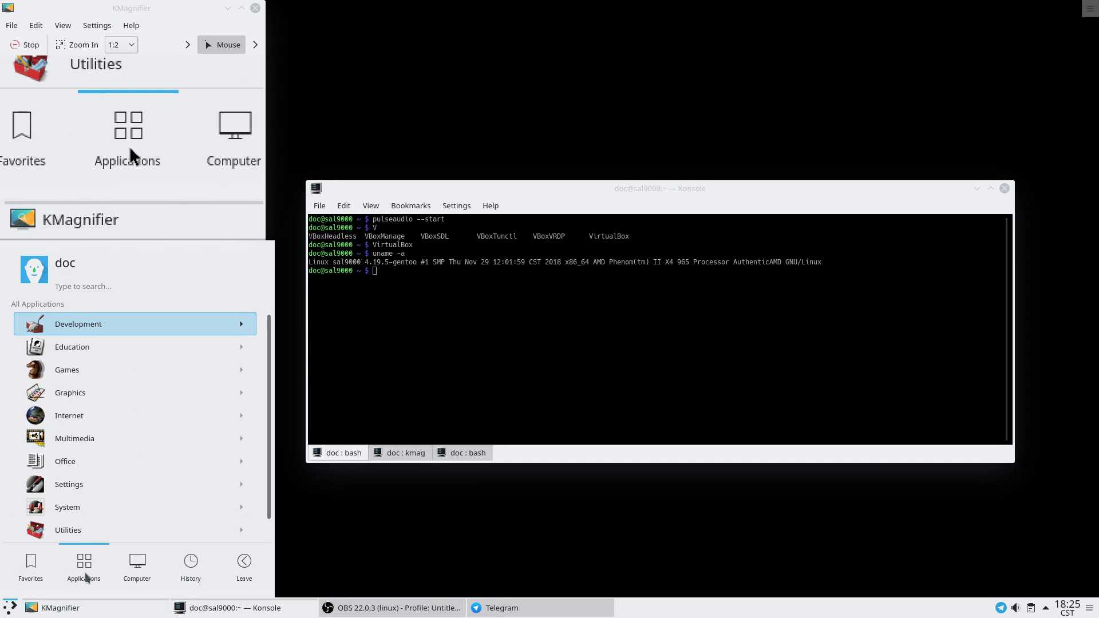
scroll(84, 534, "down", 1)
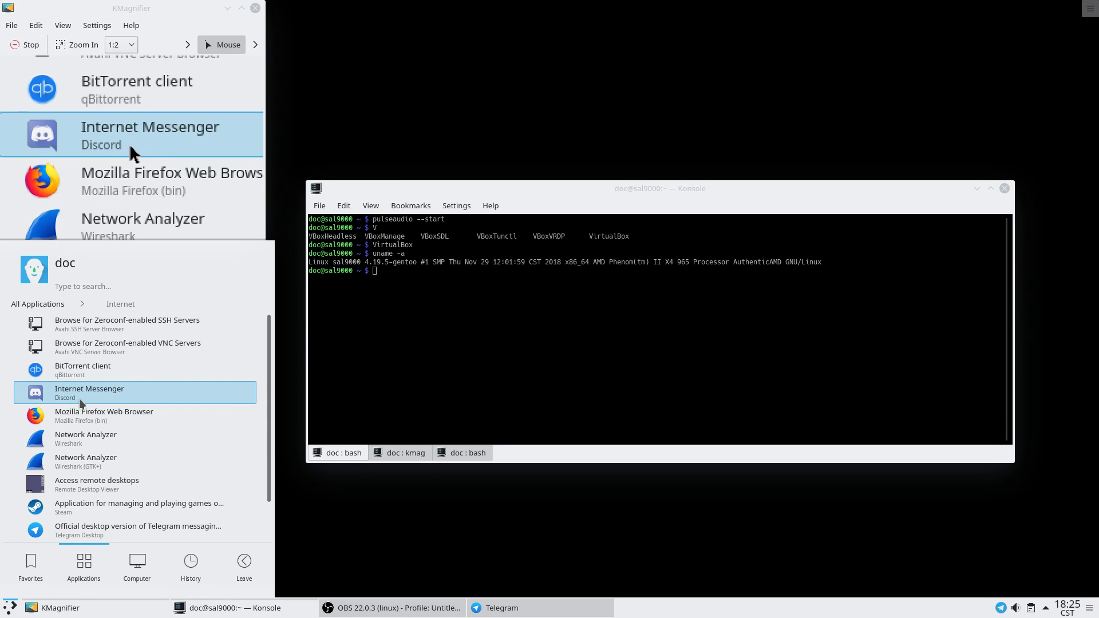
left_click(78, 439)
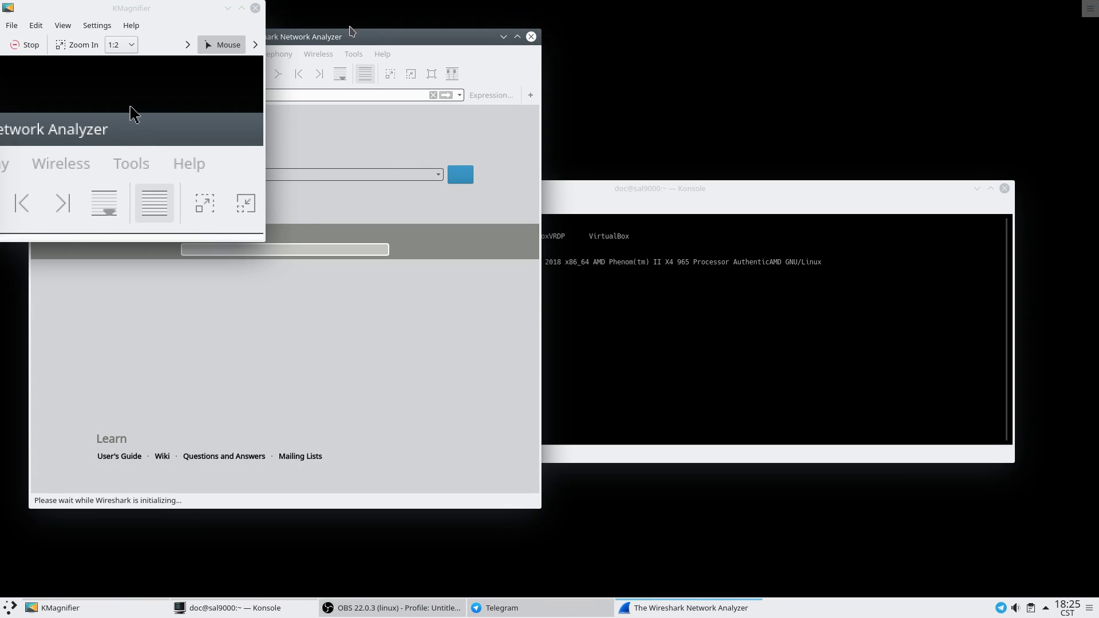
Start a live capture on eth0 and apply the display filter ip.src == 192.168.1.145.
left_click_drag(327, 37, 638, 76)
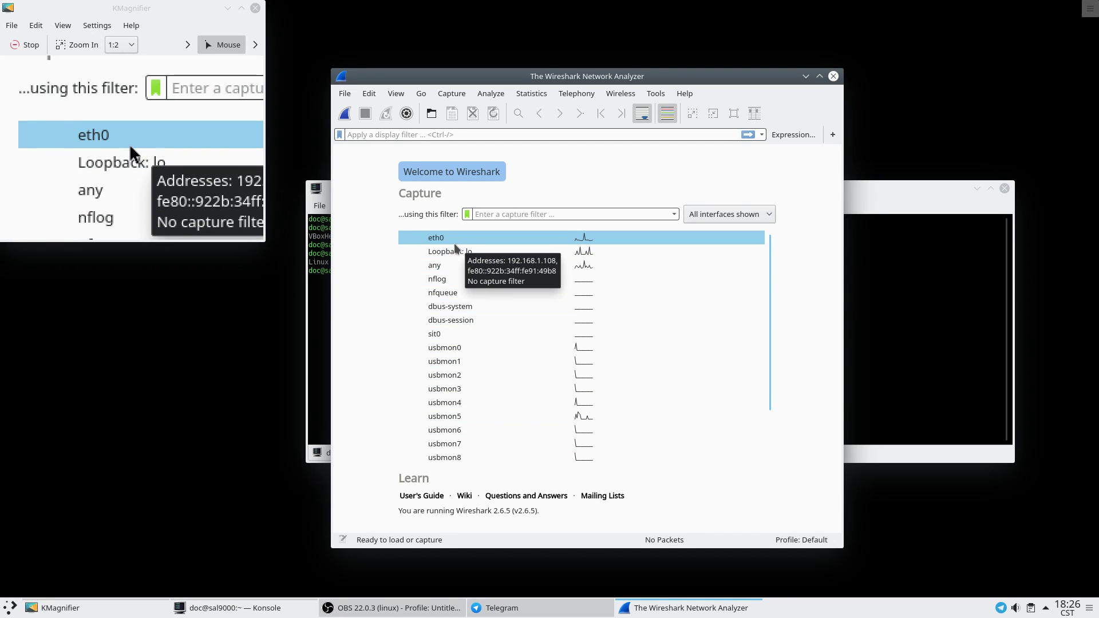
double_click(502, 237)
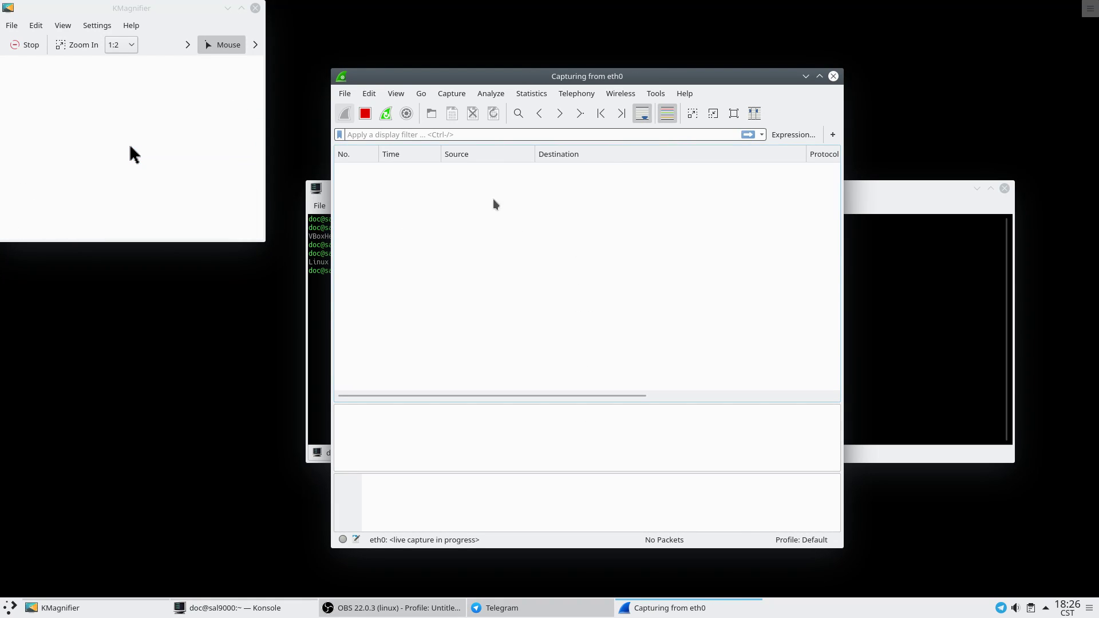
left_click(369, 135)
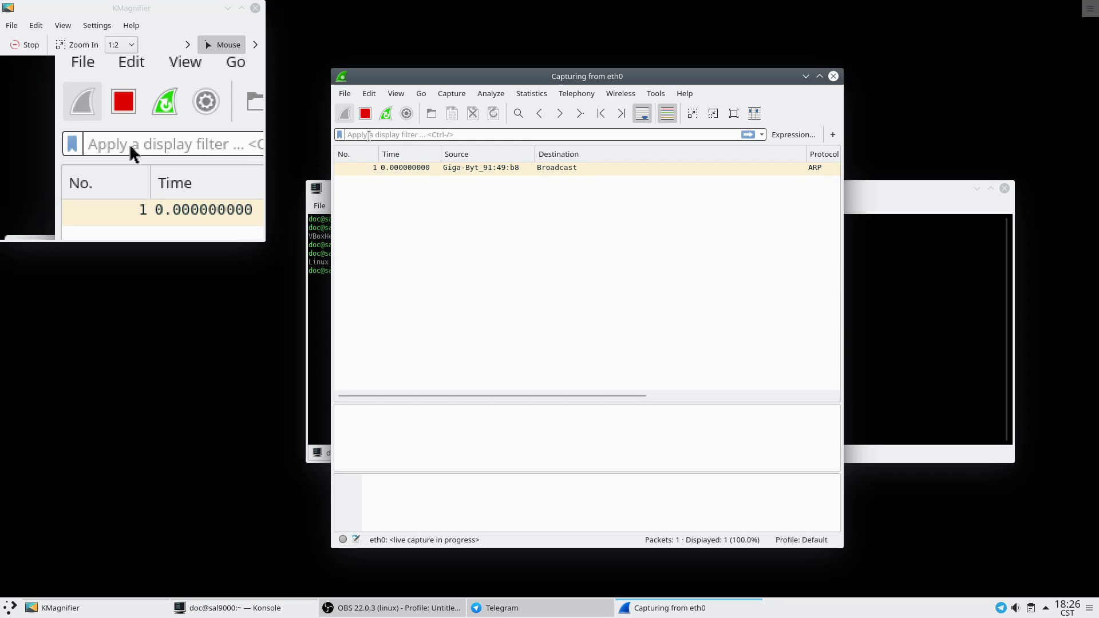
type("ip")
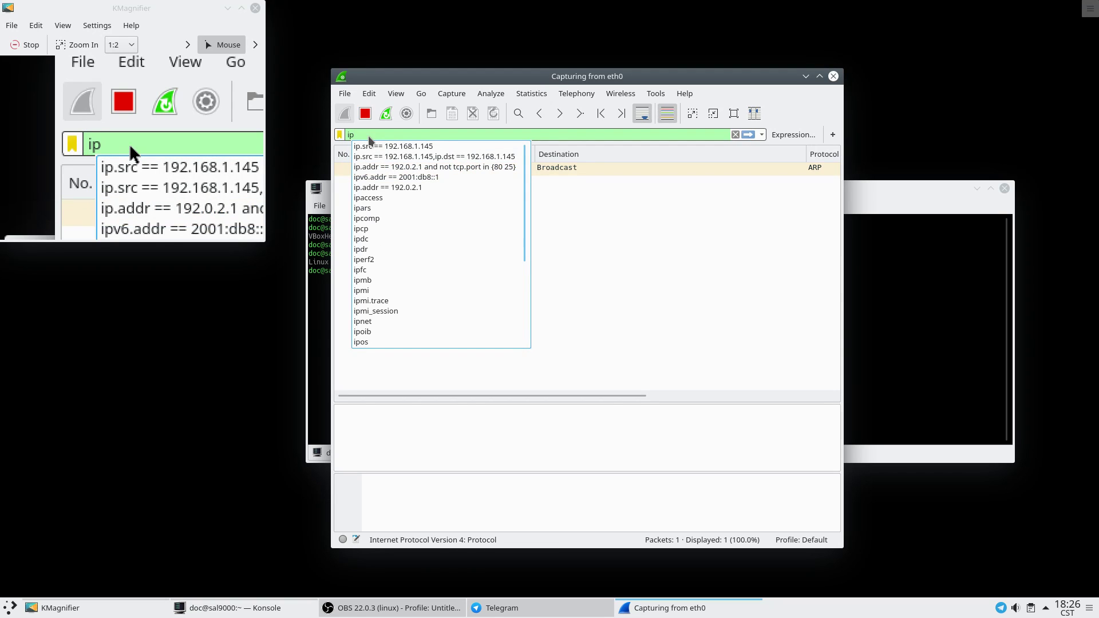
key("Down")
key("Return")
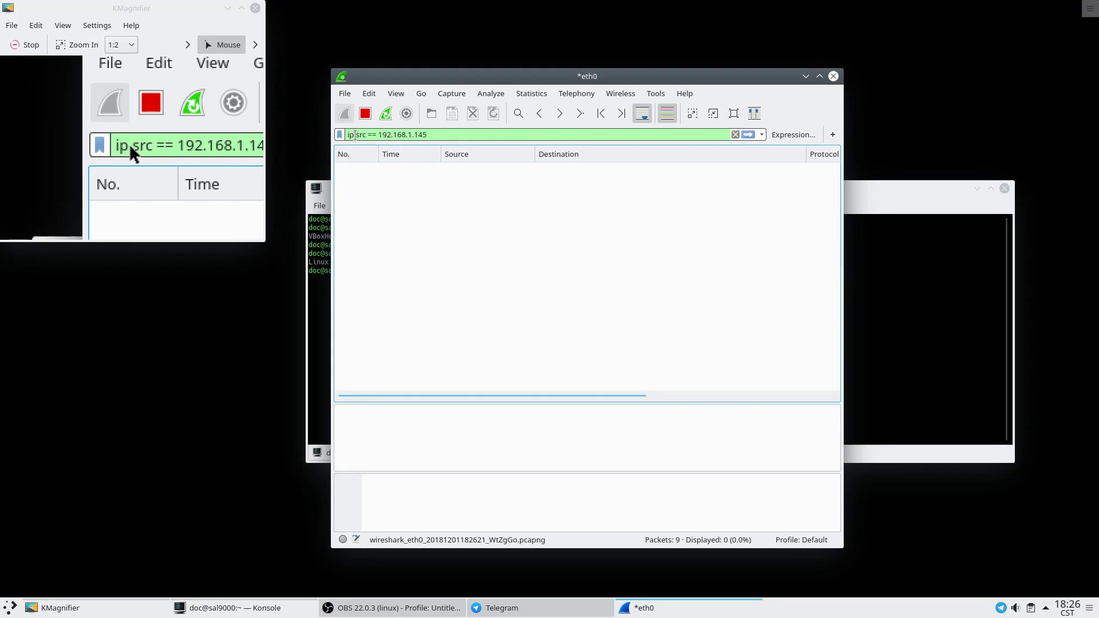
Look through the View, Edit and Go menus, then close them.
left_click(396, 93)
mouse_move(458, 278)
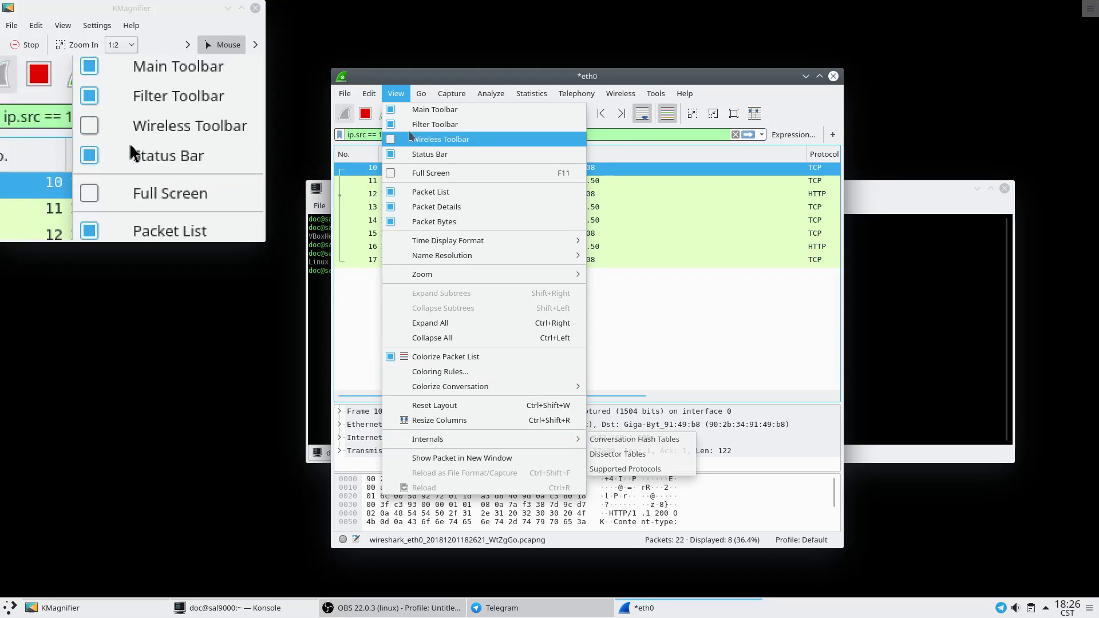
mouse_move(371, 94)
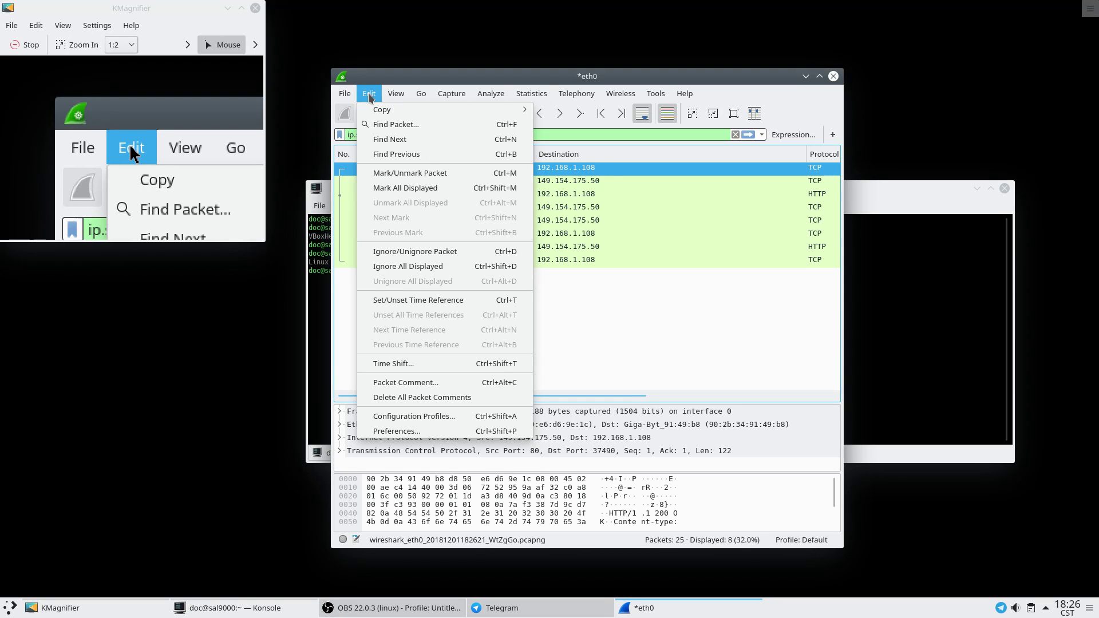
mouse_move(404, 102)
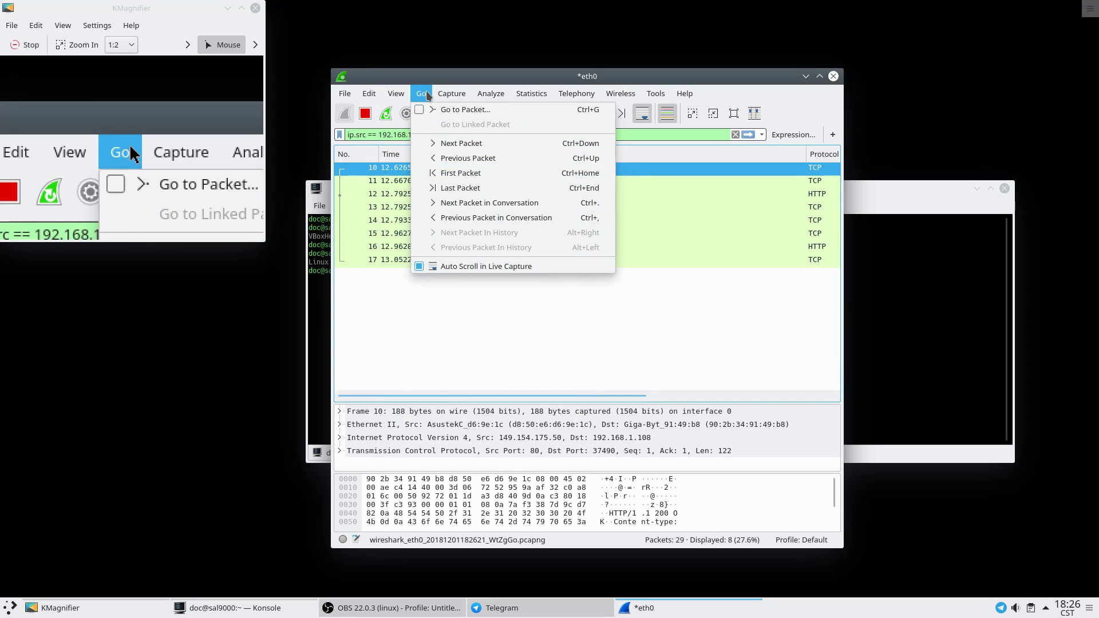
left_click(452, 93)
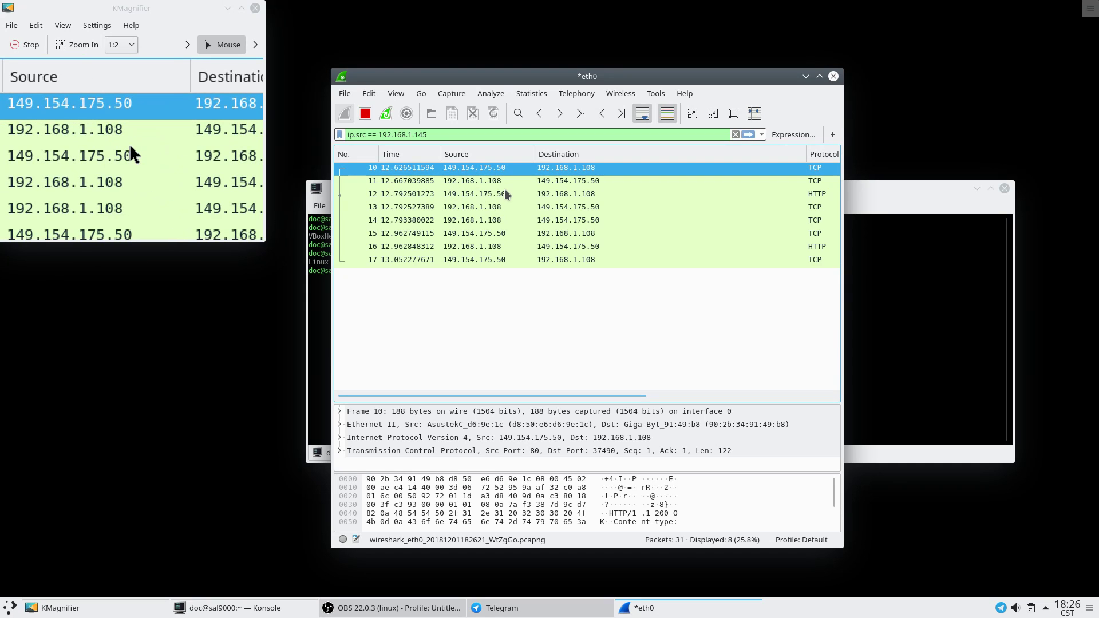
Reapply the ip.src == 192.168.1.145 filter and move the Wireshark window right.
left_click(475, 132)
key("Return")
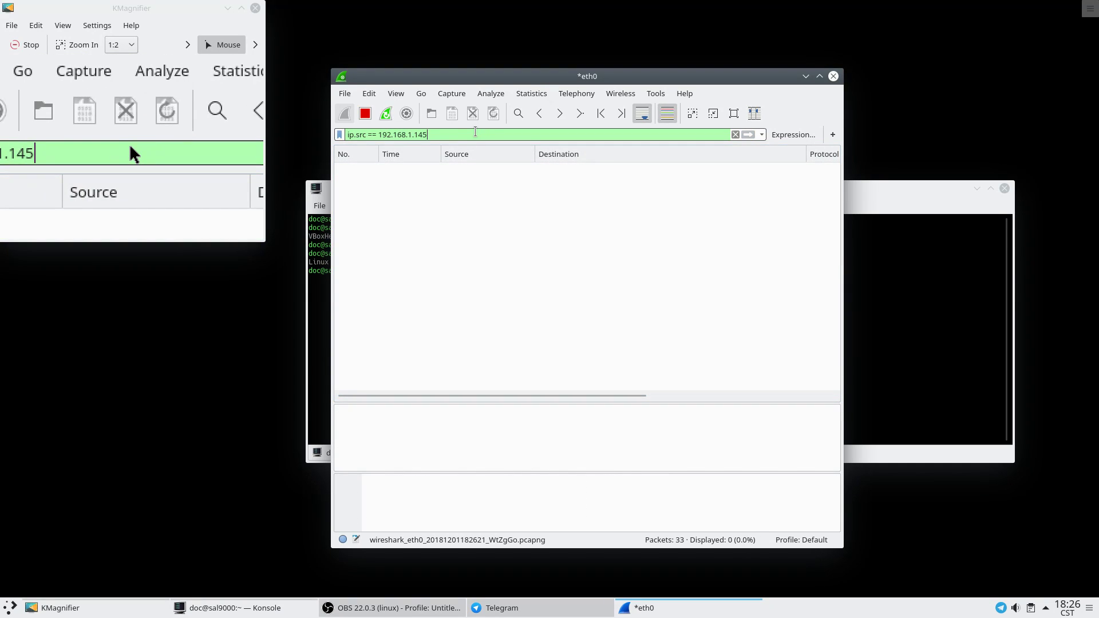
left_click_drag(584, 79, 250, 93)
Launch VirtualBox from Konsole and move the VirtualBox Manager window down-right.
left_click(602, 187)
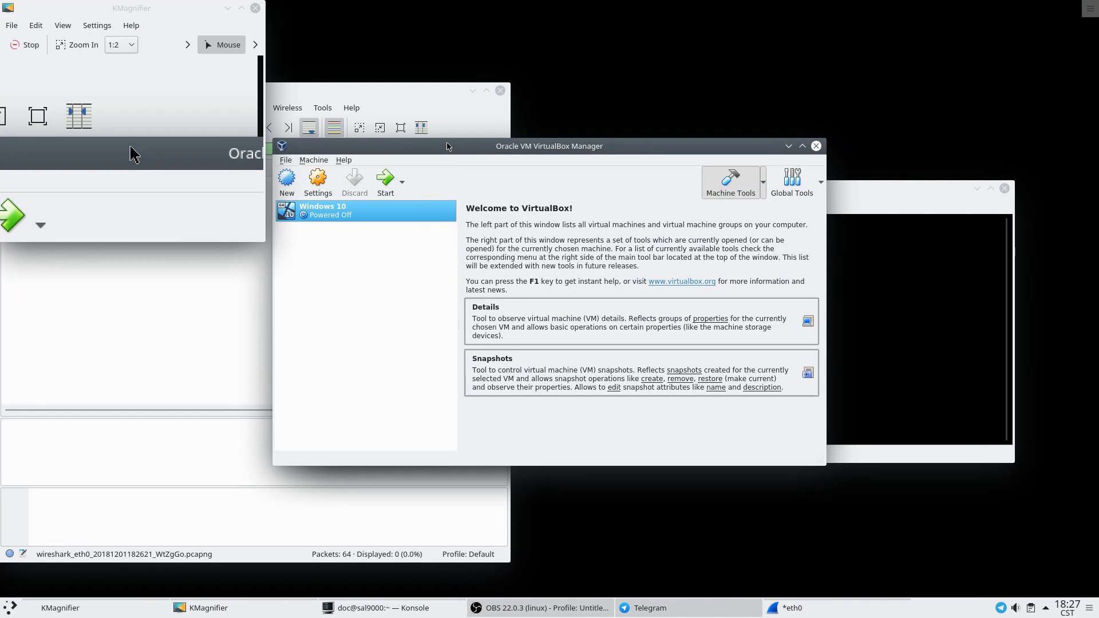
left_click_drag(447, 146, 537, 139)
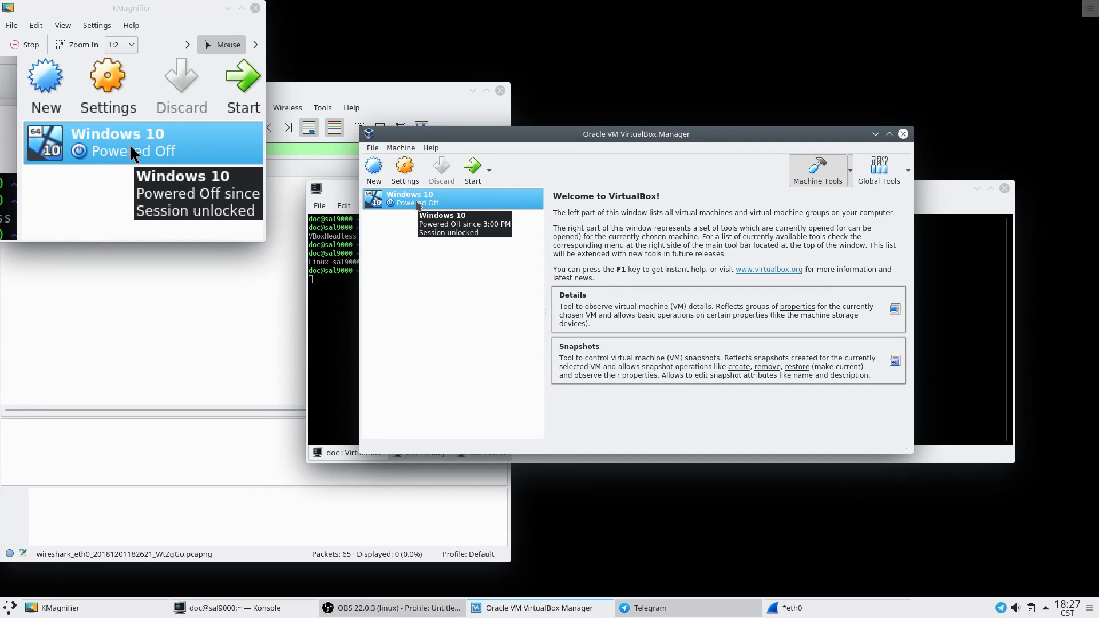
Boot the Windows 10 virtual machine and reposition the Wireshark capture window.
left_click(473, 169)
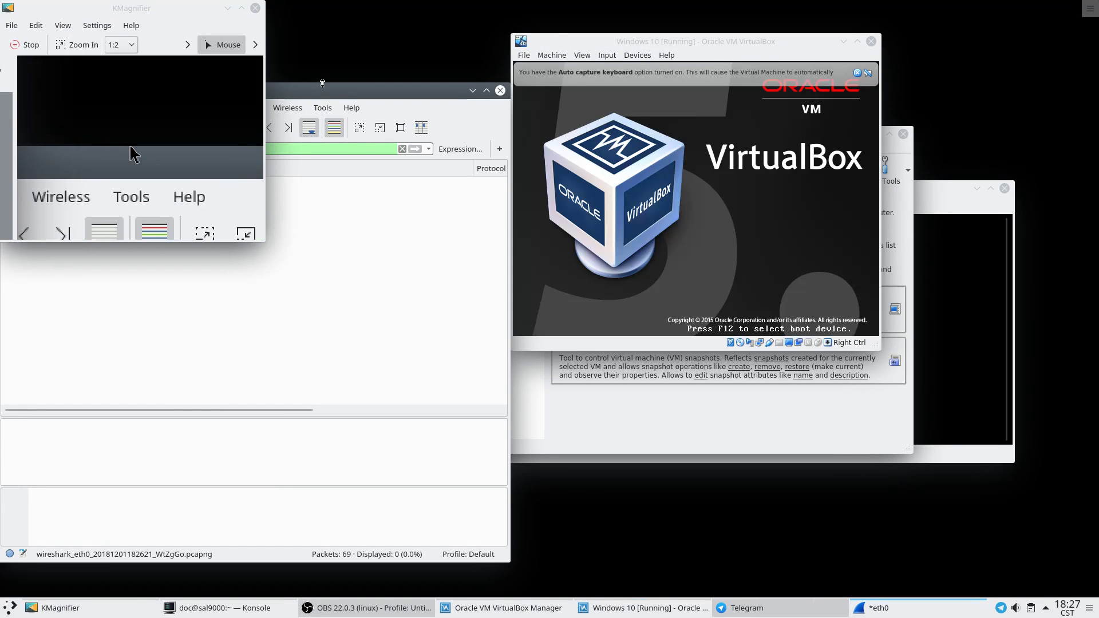
left_click_drag(294, 91, 549, 104)
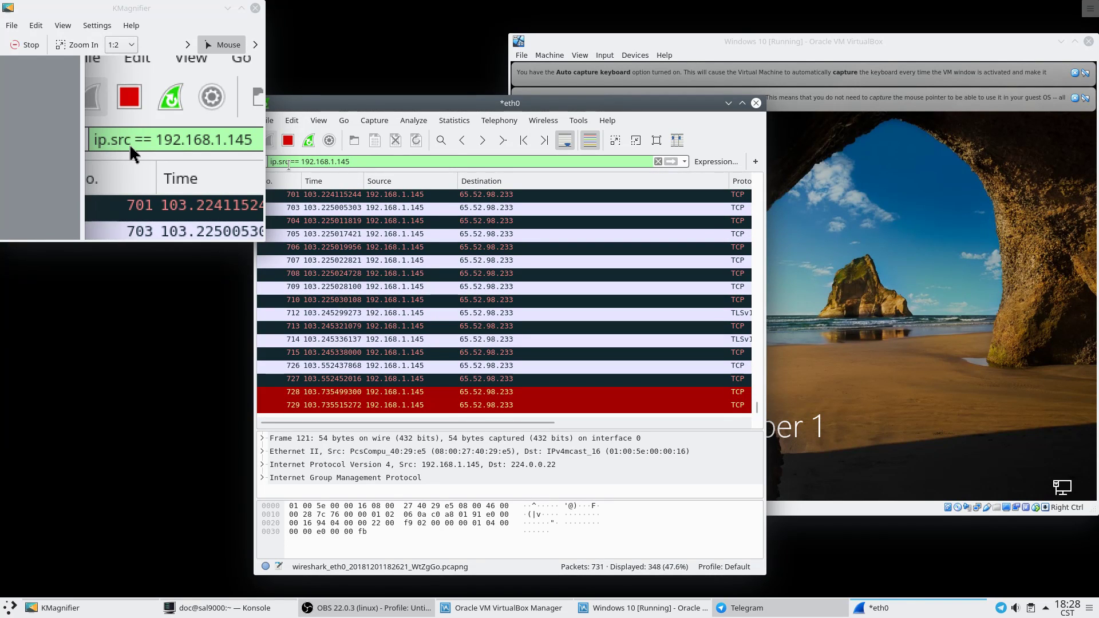
left_click_drag(417, 107, 429, 55)
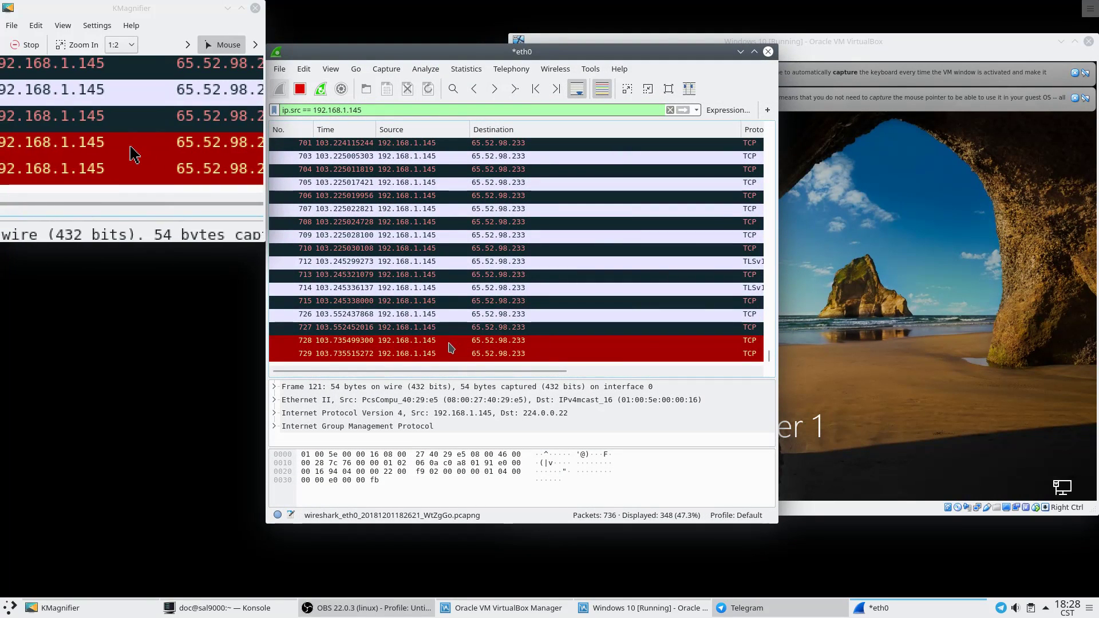
Show packet 728's details, the VM's TCP packet to 65.52.98.233 on port 443.
left_click(454, 345)
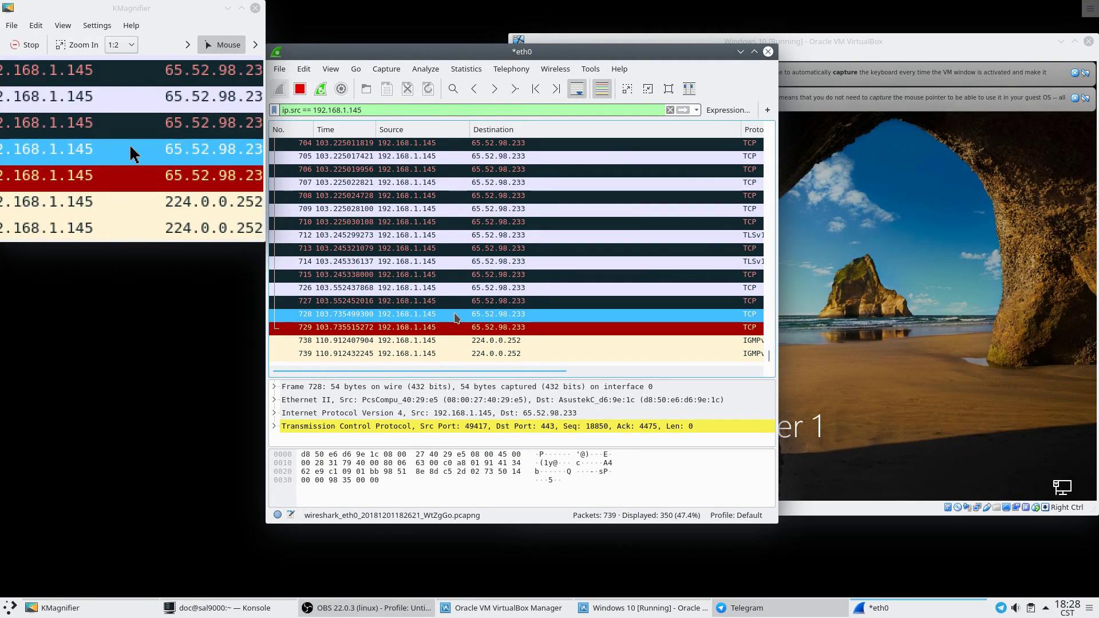
left_click(452, 339)
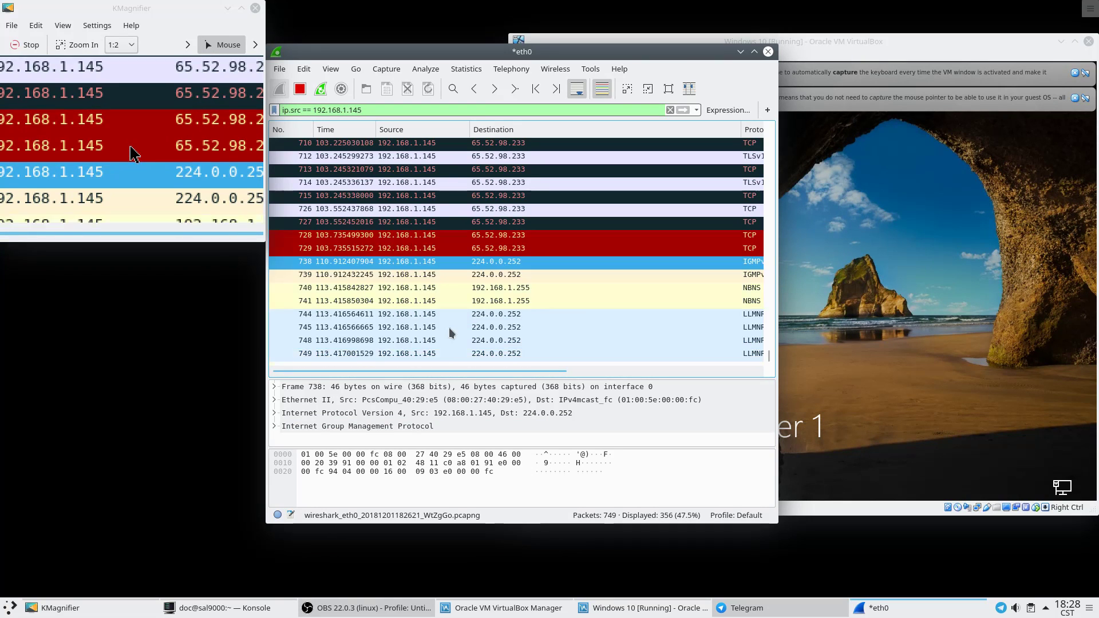
key("alt+Left")
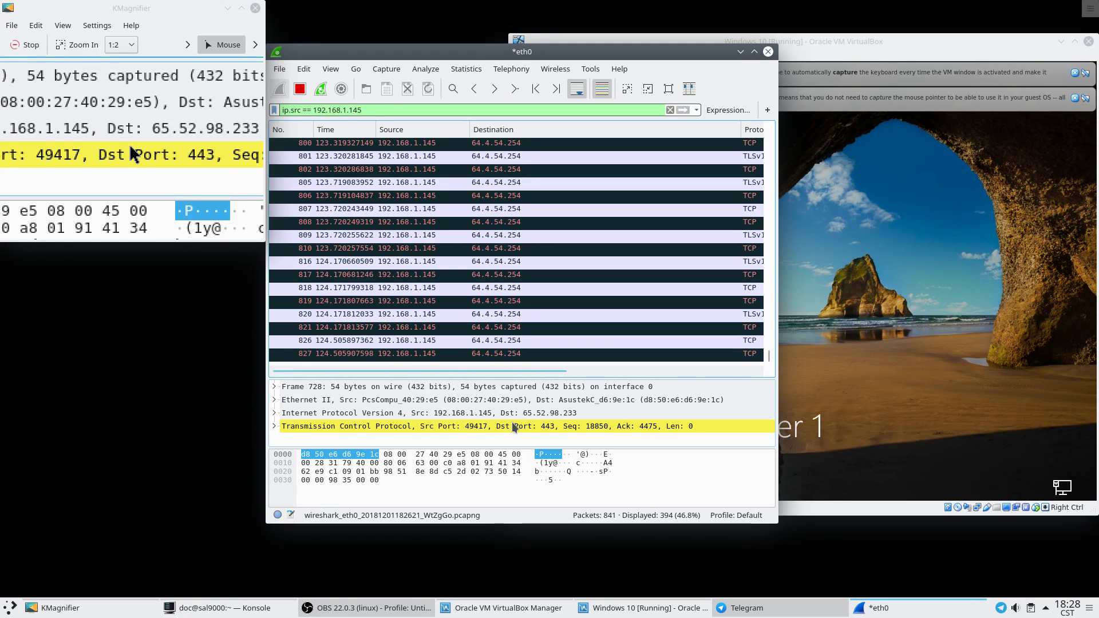
Turn on View > Name Resolution > Resolve Network Addresses to display hostnames.
left_click(333, 70)
mouse_move(424, 232)
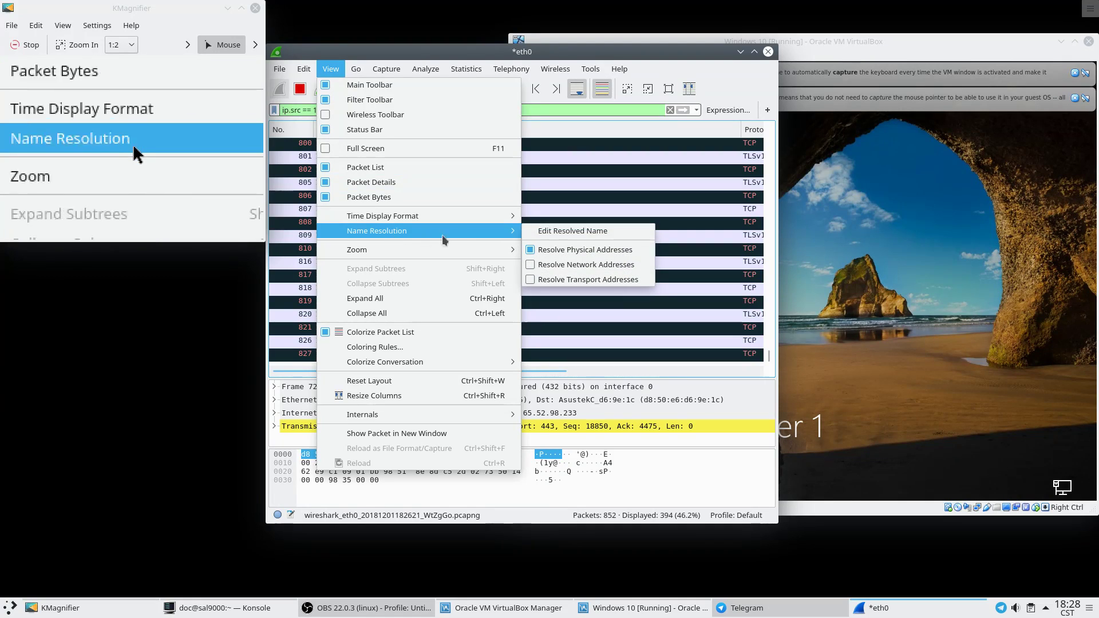
left_click(561, 264)
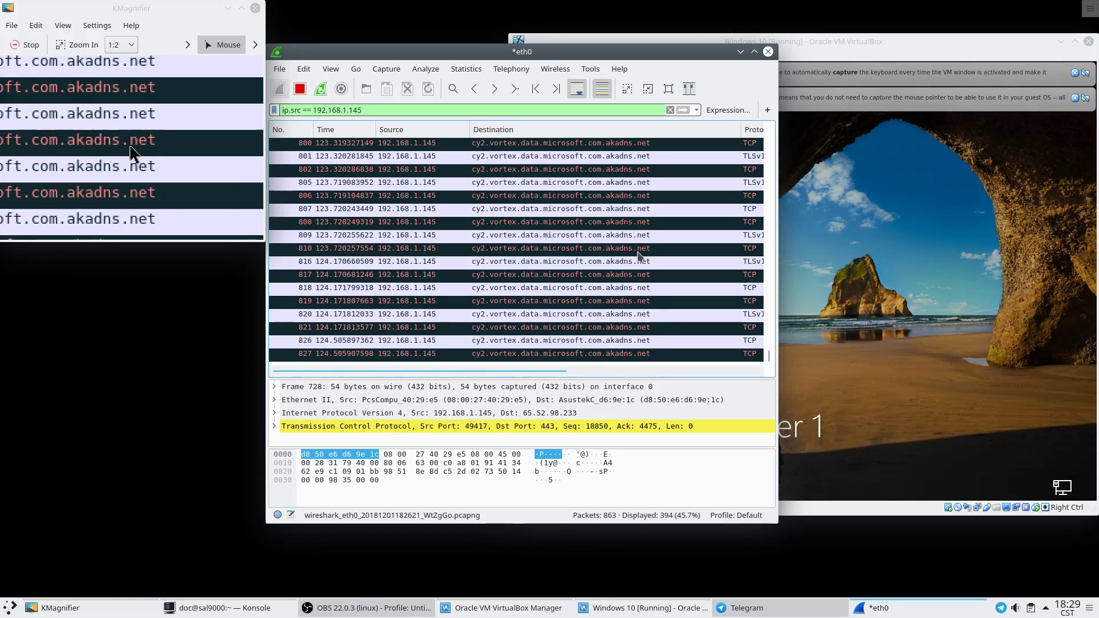
Select packet 810 and scroll back through the VM's earlier traffic to Microsoft servers.
left_click(600, 249)
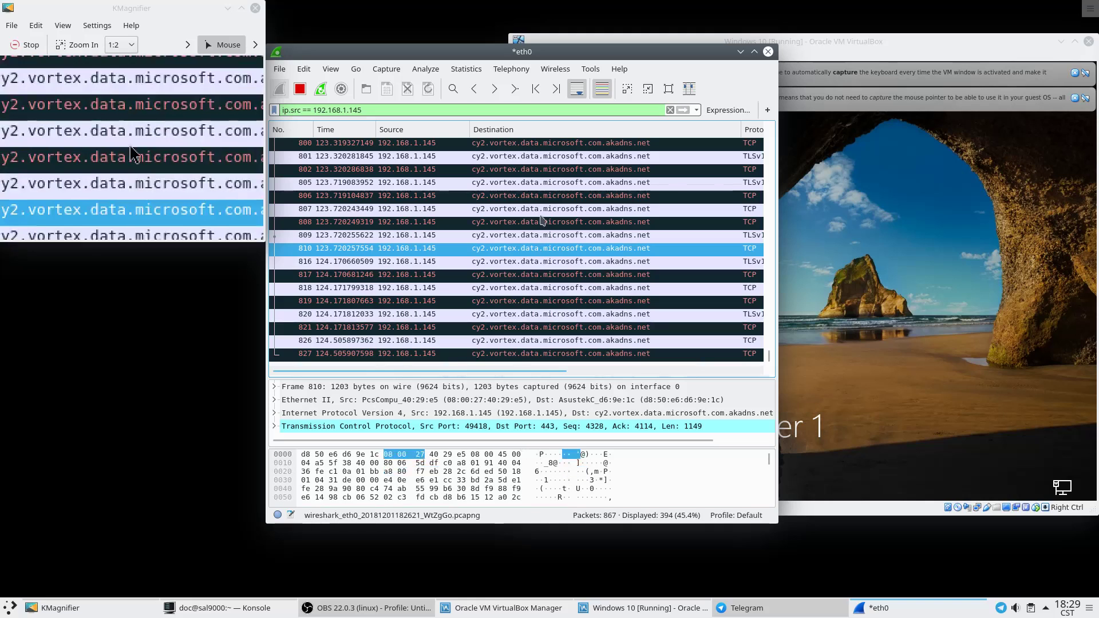
scroll(521, 241, "up", 10)
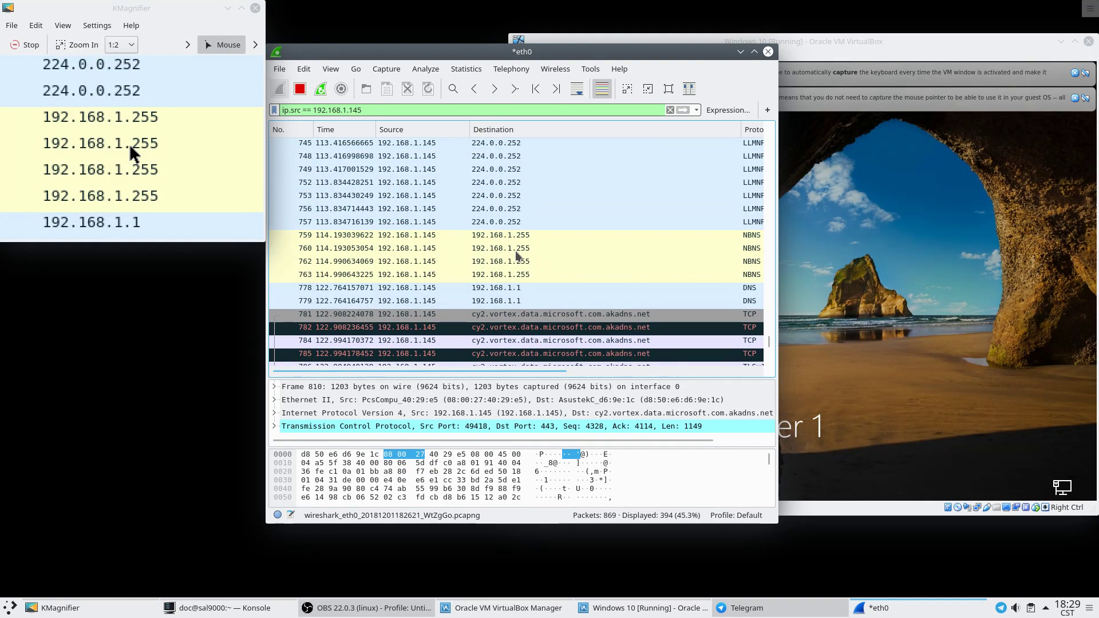
scroll(513, 258, "up", 3)
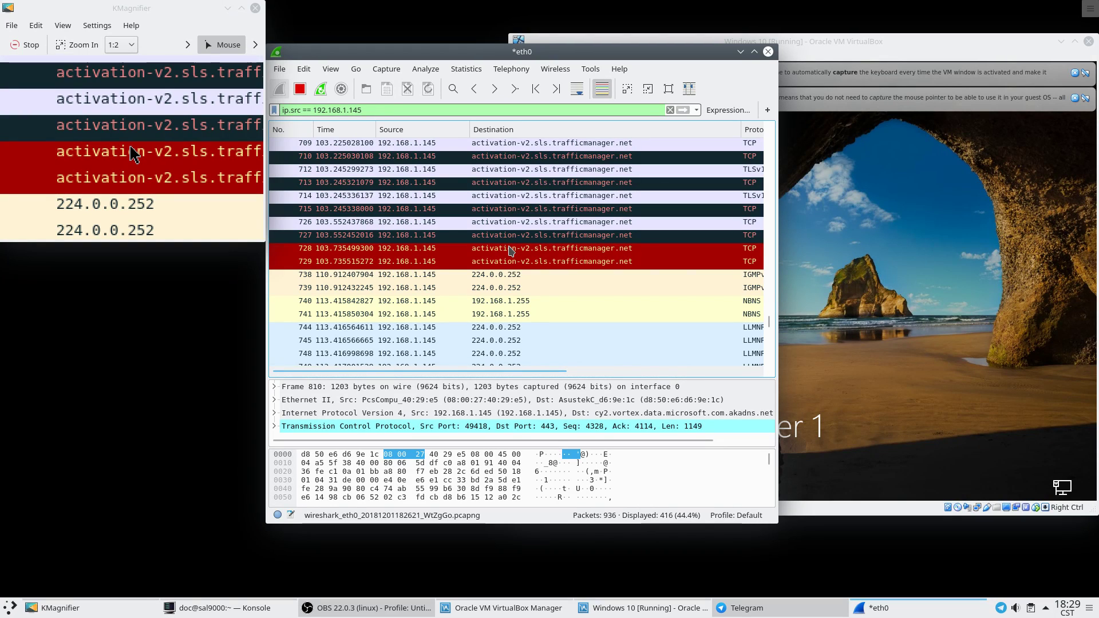
scroll(512, 250, "up", 6)
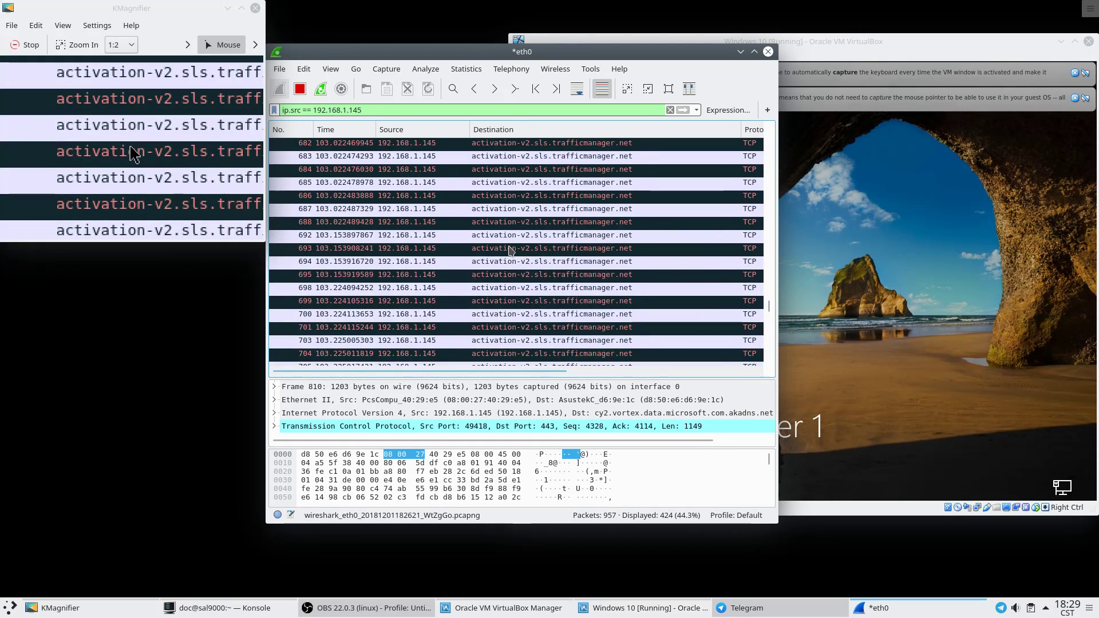
scroll(511, 250, "up", 6)
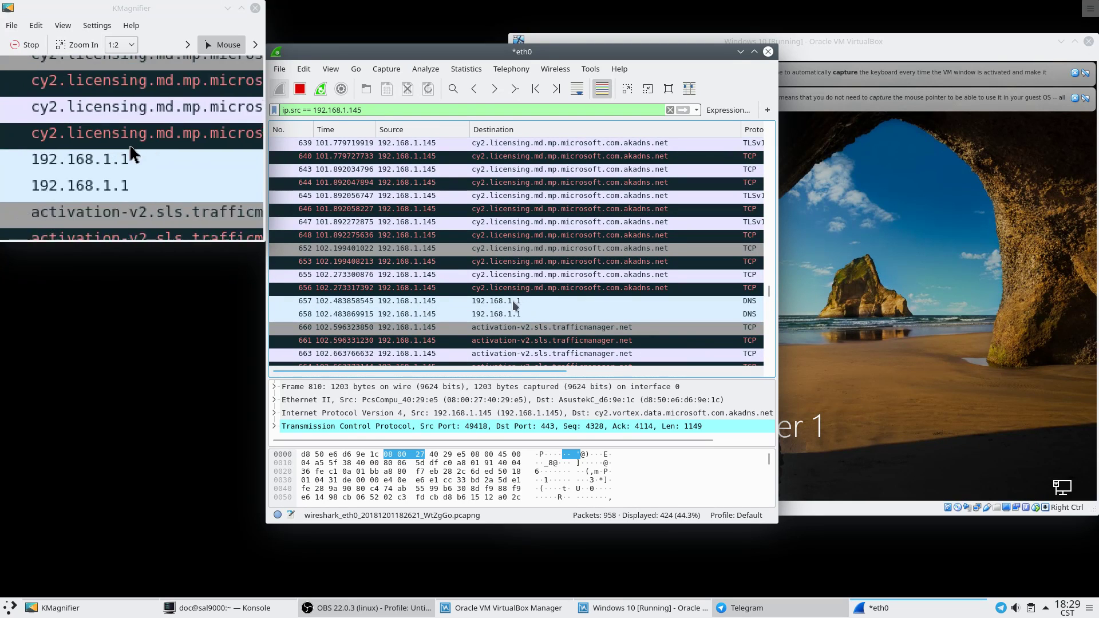
scroll(506, 331, "up", 6)
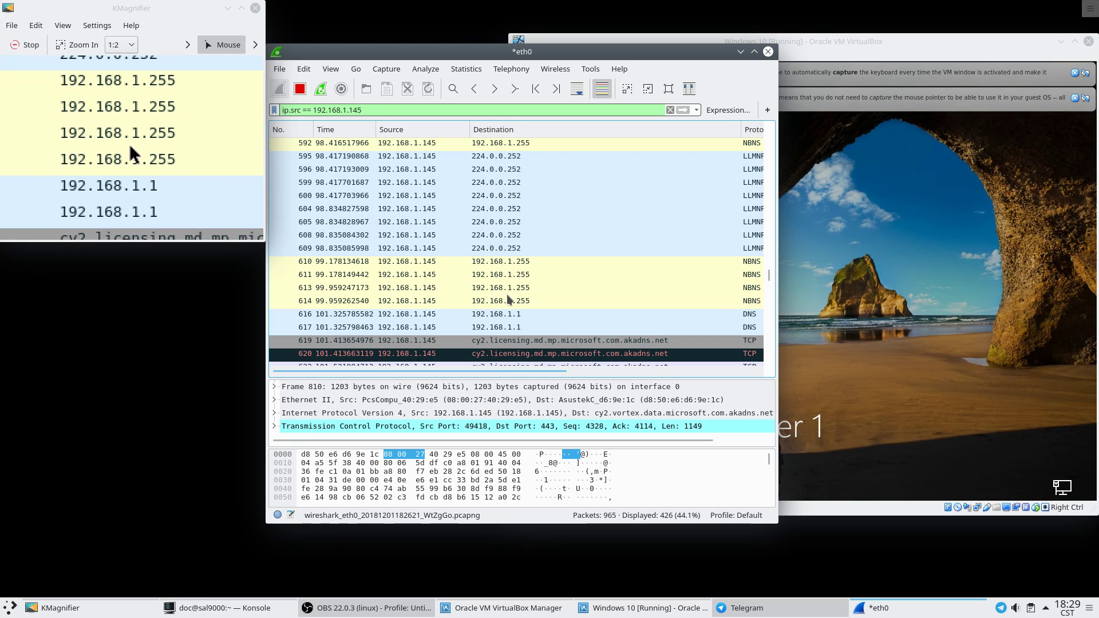
scroll(507, 298, "up", 6)
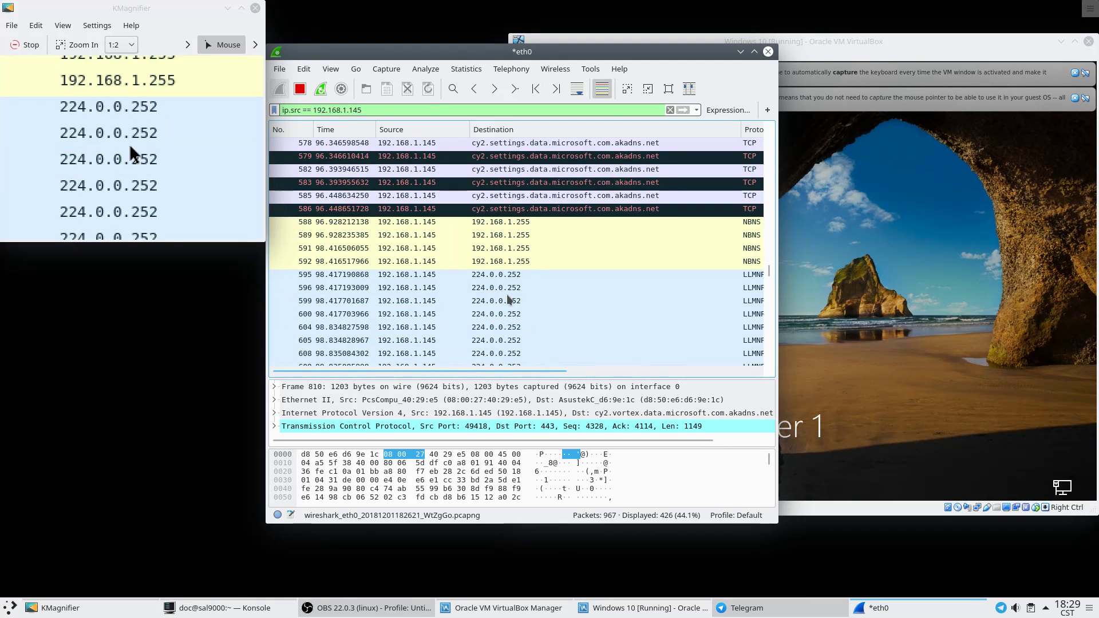
scroll(507, 299, "up", 6)
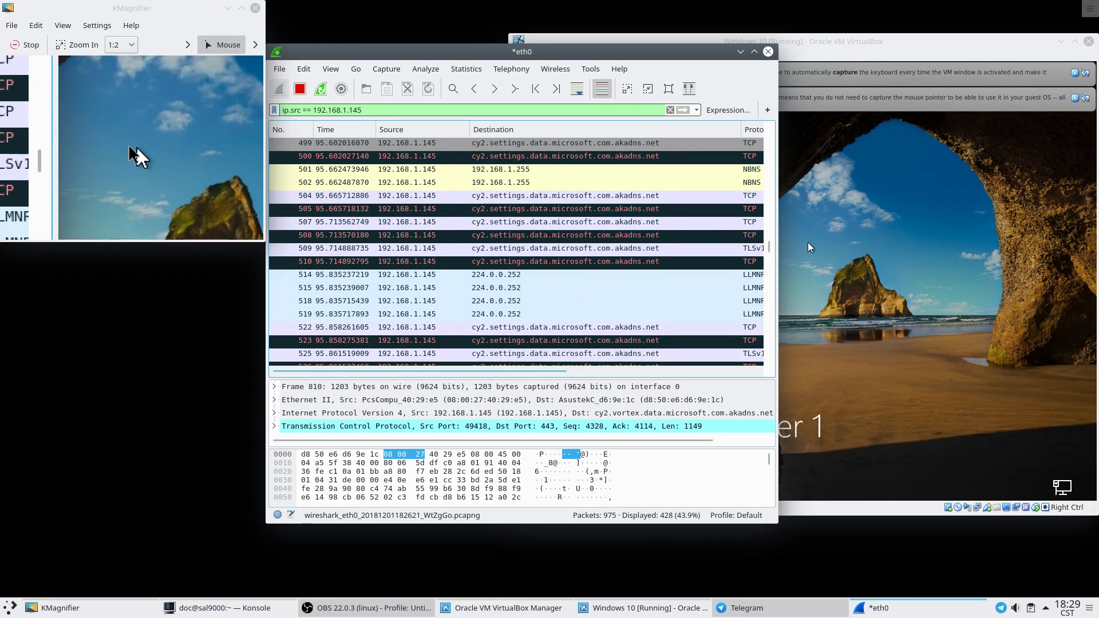
Scroll the packet list down to the newest captured packets.
left_click_drag(768, 247, 773, 371)
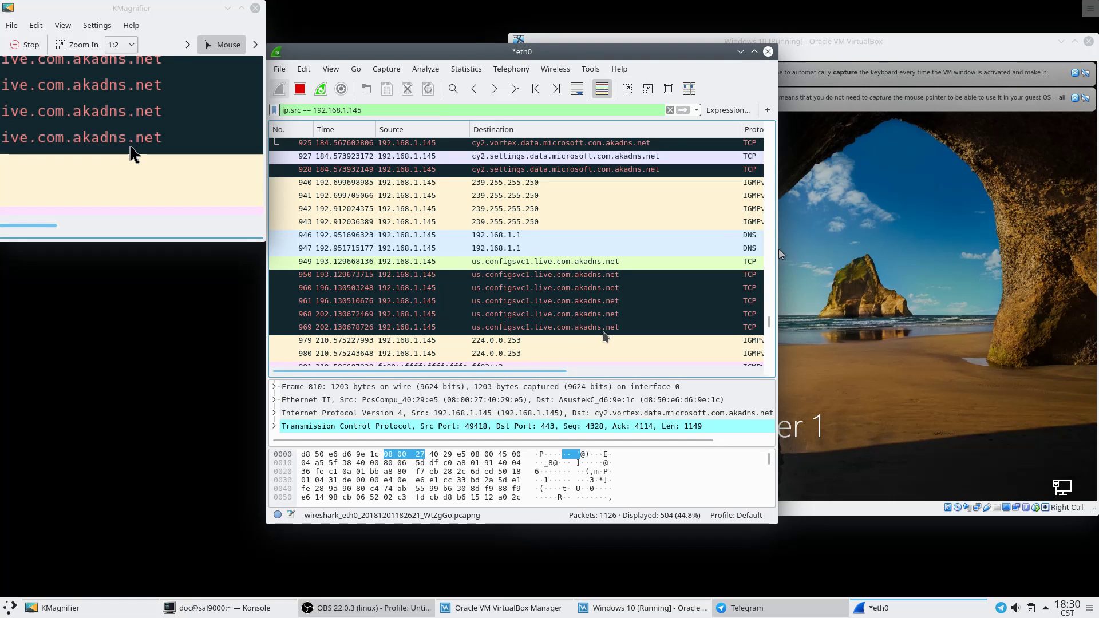
scroll(606, 337, "down", 8)
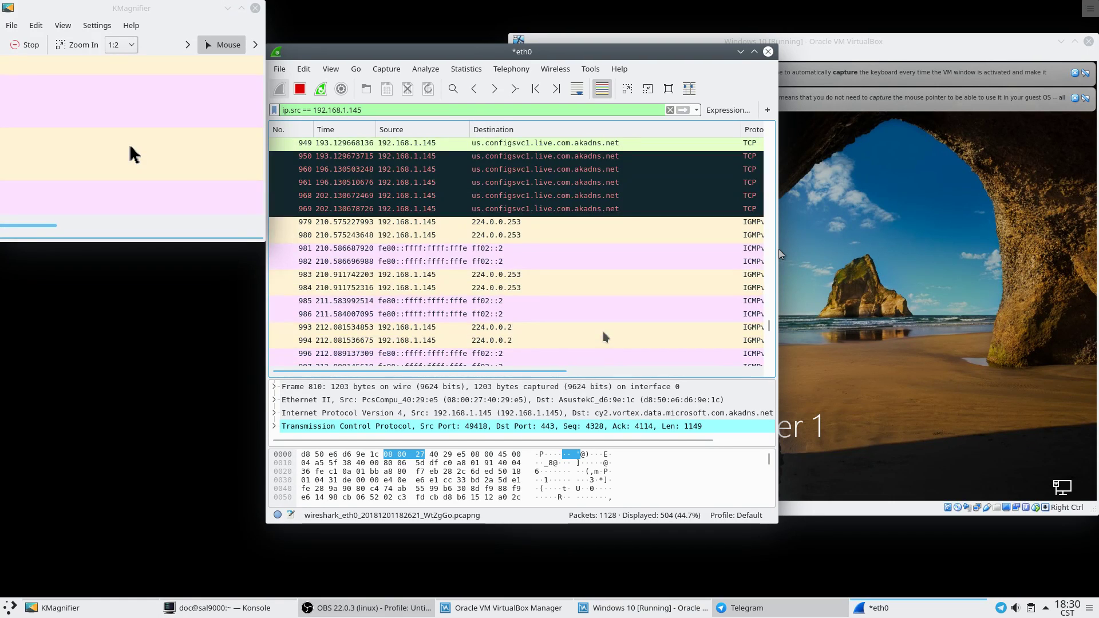
scroll(607, 337, "down", 8)
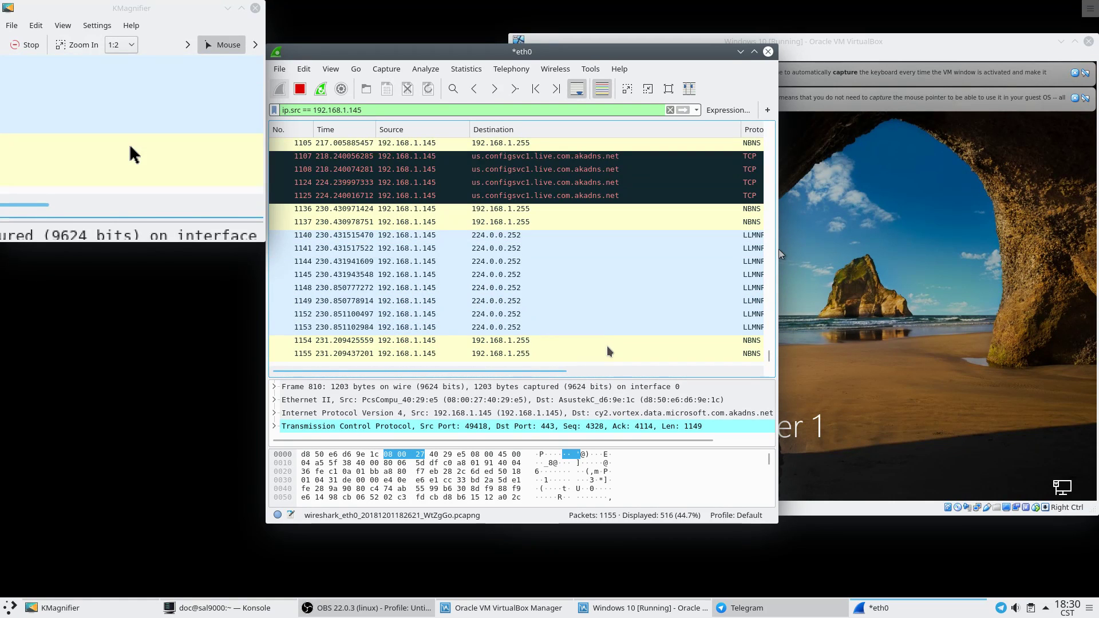
Scroll across to the Info column and back, then move Wireshark left to reveal the lock screen.
left_click_drag(566, 373, 712, 381)
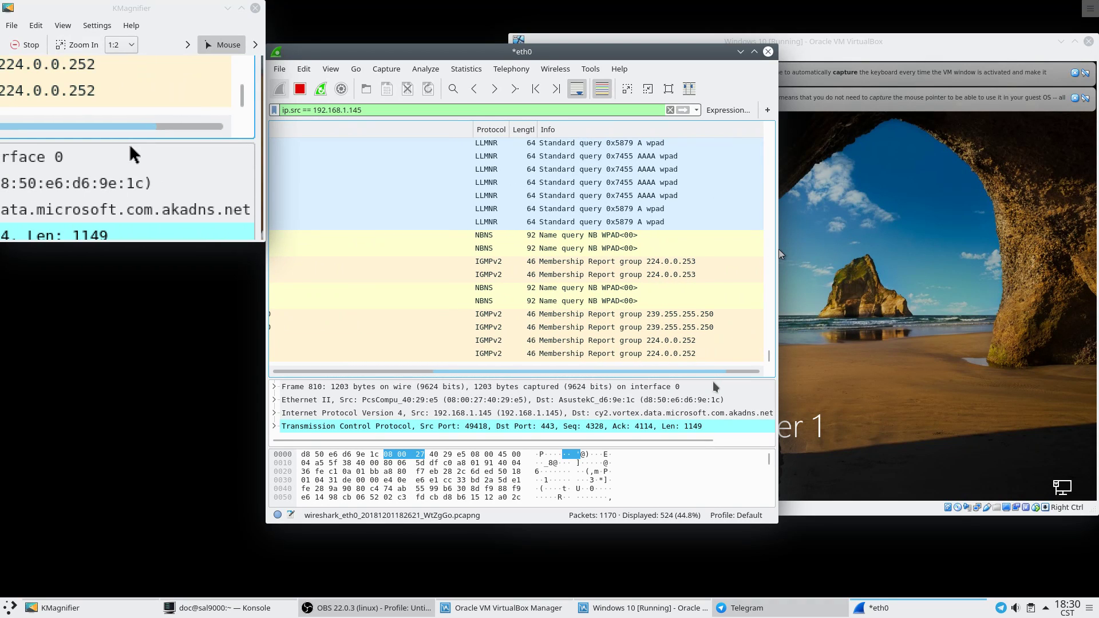
left_click_drag(442, 375, 335, 361)
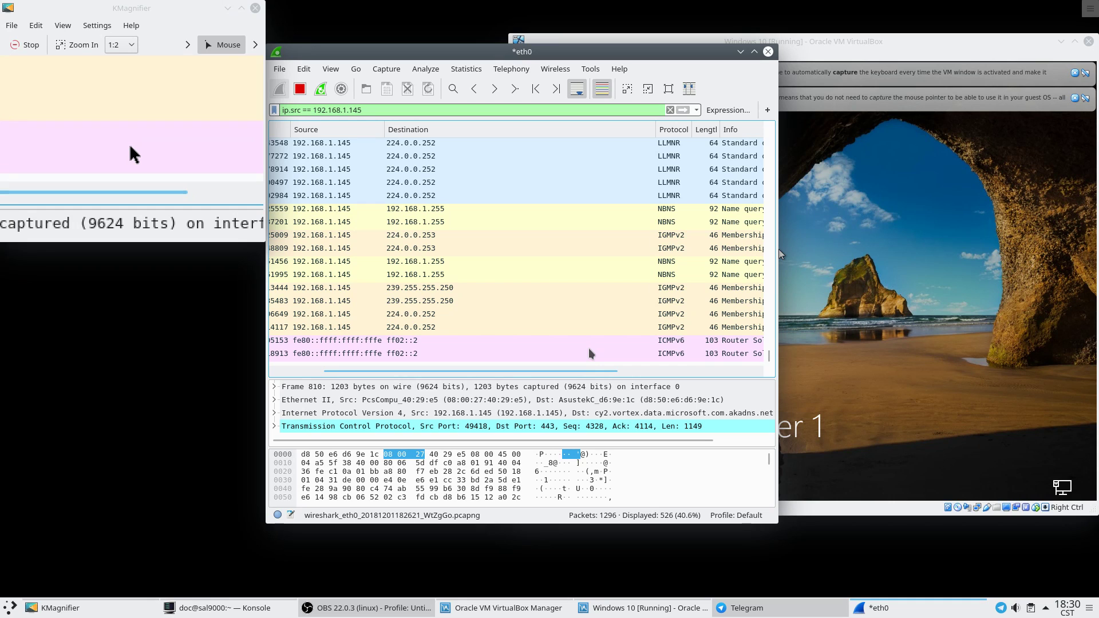
left_click_drag(575, 370, 690, 384)
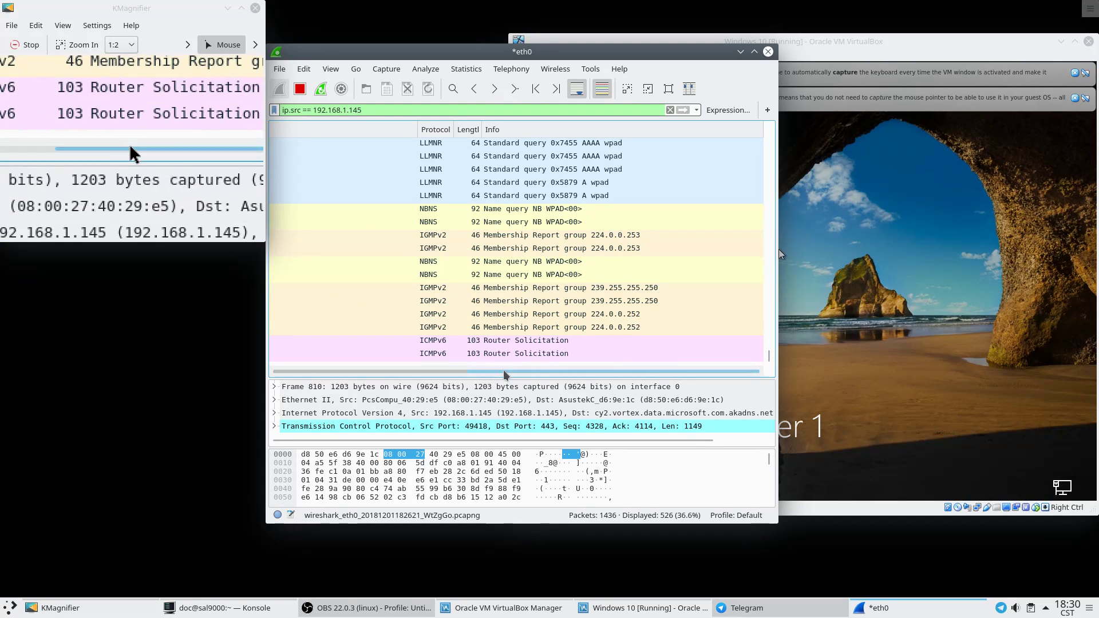
left_click_drag(504, 371, 348, 371)
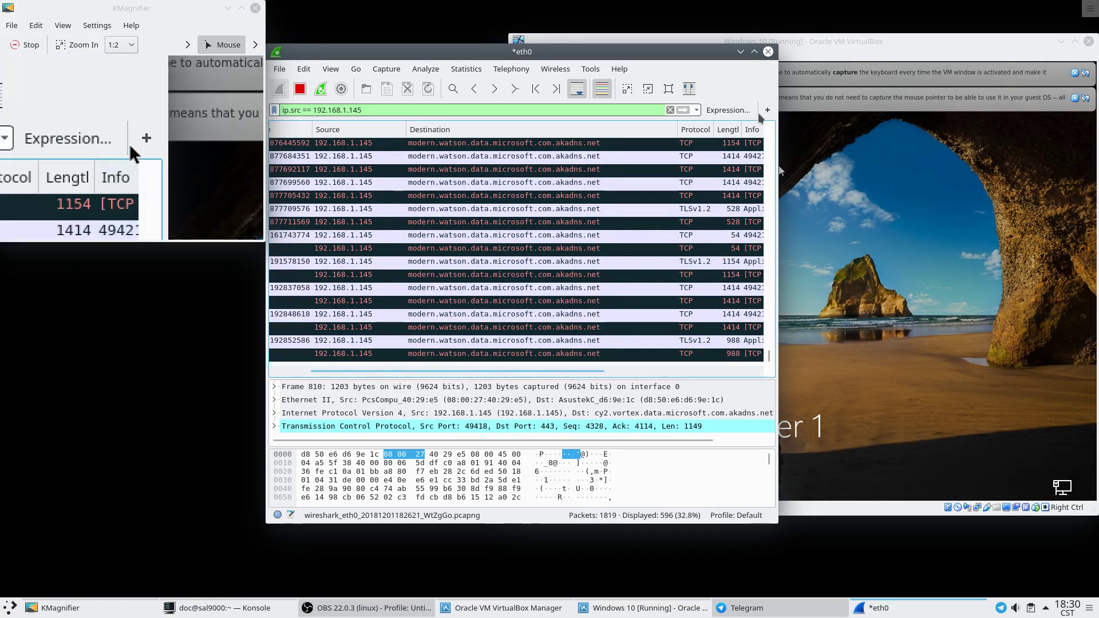
left_click_drag(647, 60, 381, 62)
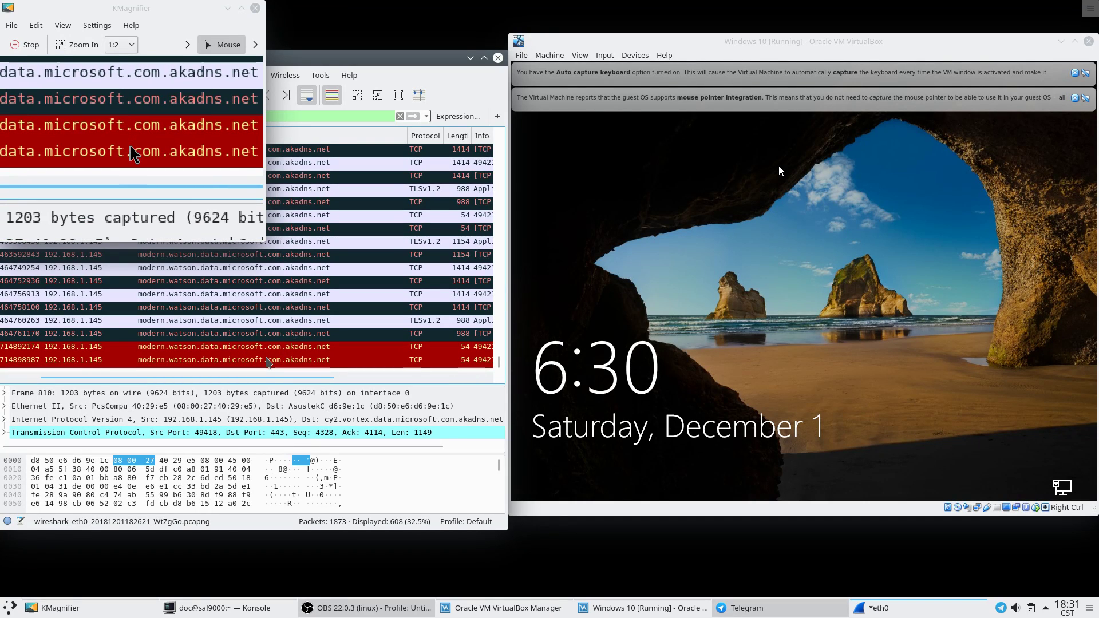
Centre Wireshark over the VM and inspect NBNS packet 1899 broadcast to 192.168.1.255.
left_click(266, 361)
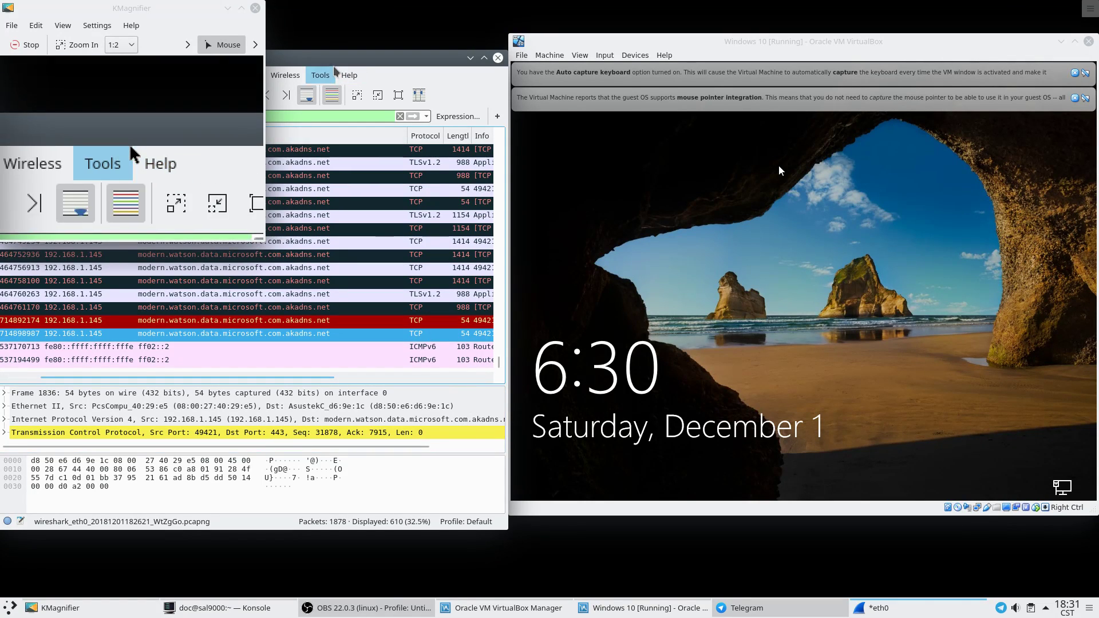
left_click_drag(329, 59, 645, 114)
left_click(370, 128)
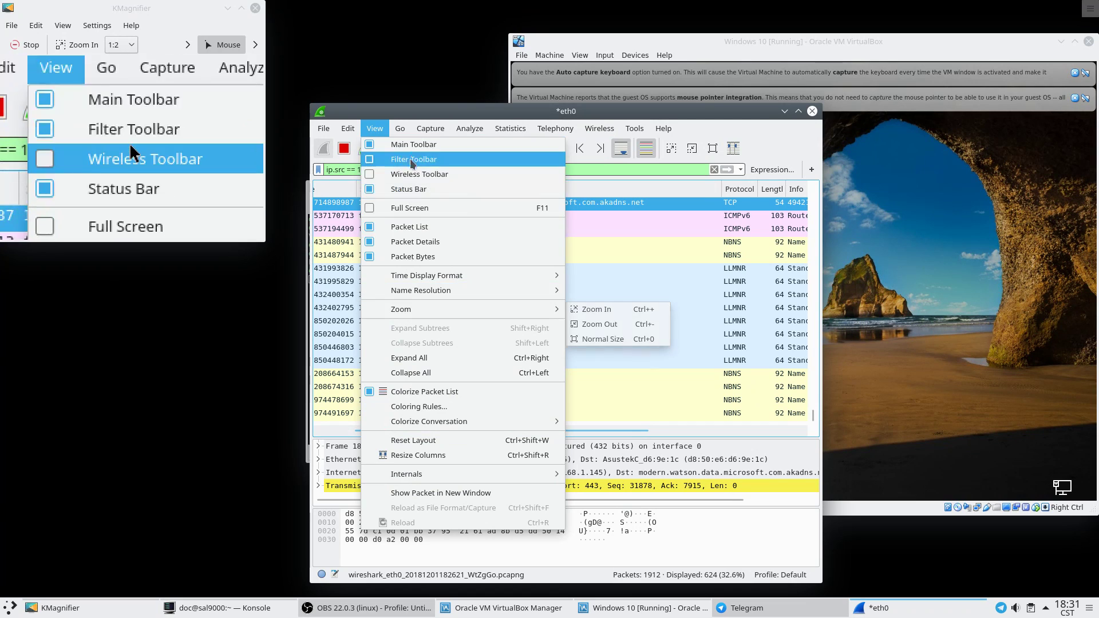
mouse_move(395, 130)
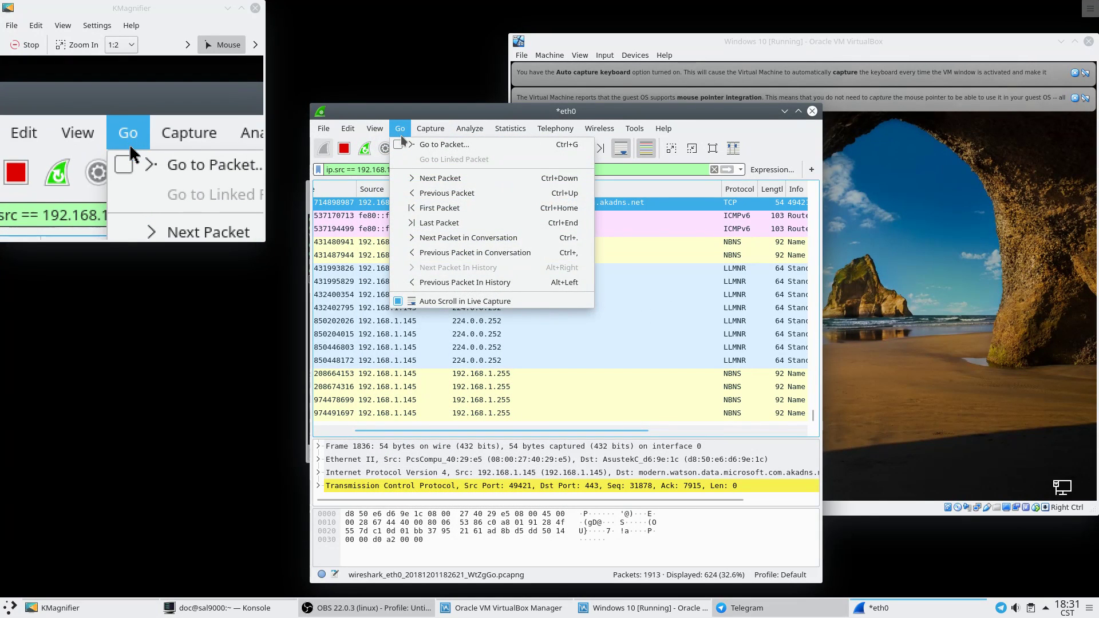
left_click(403, 130)
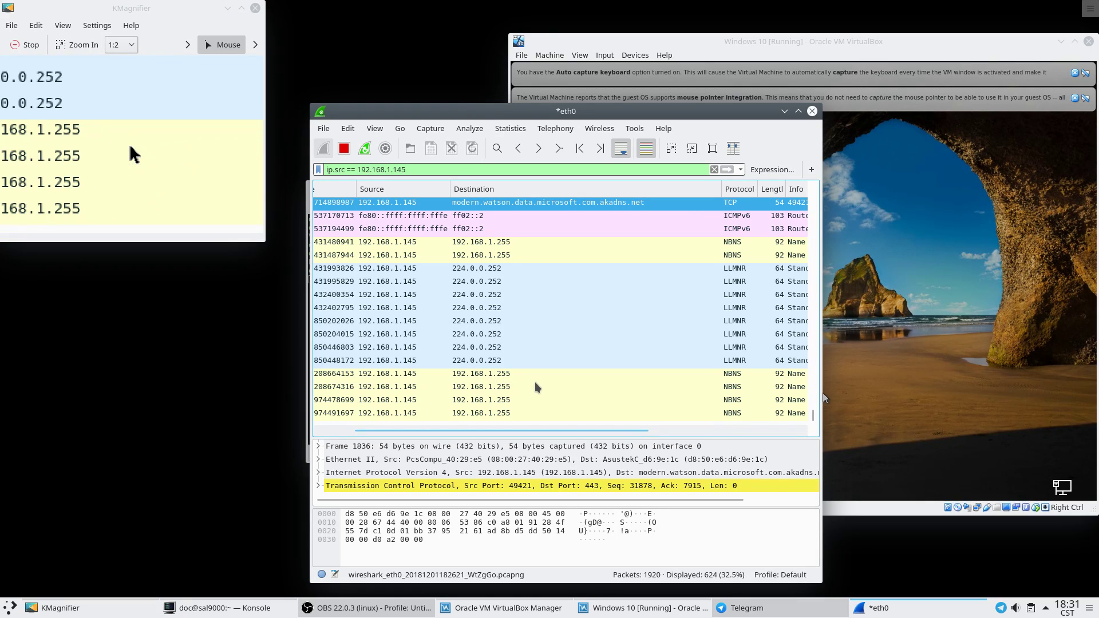
left_click(491, 374)
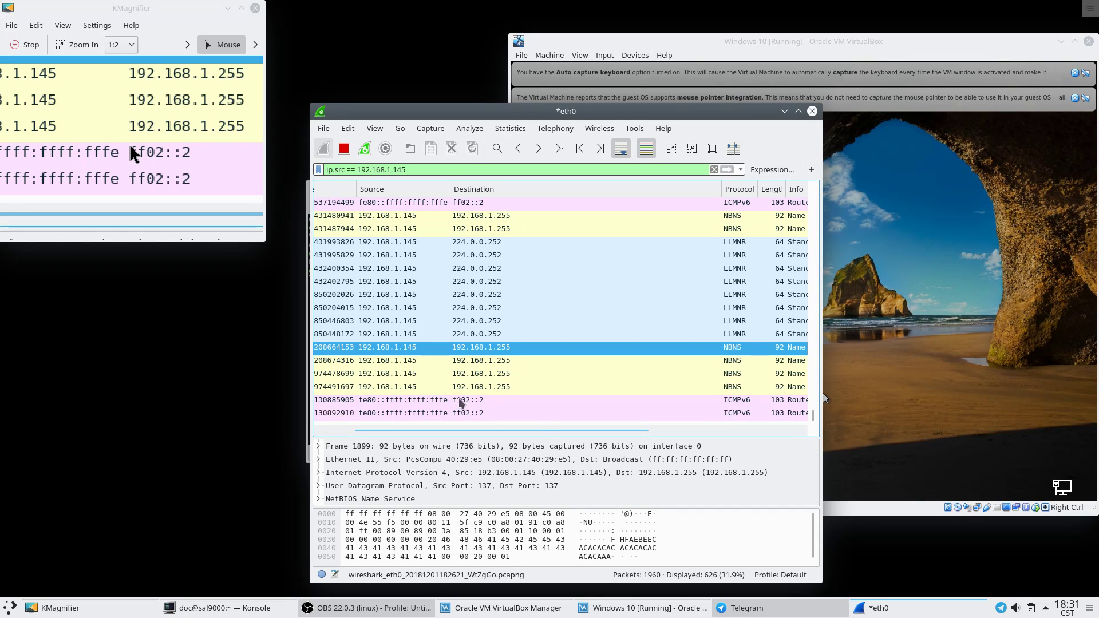
scroll(457, 403, "right", 5)
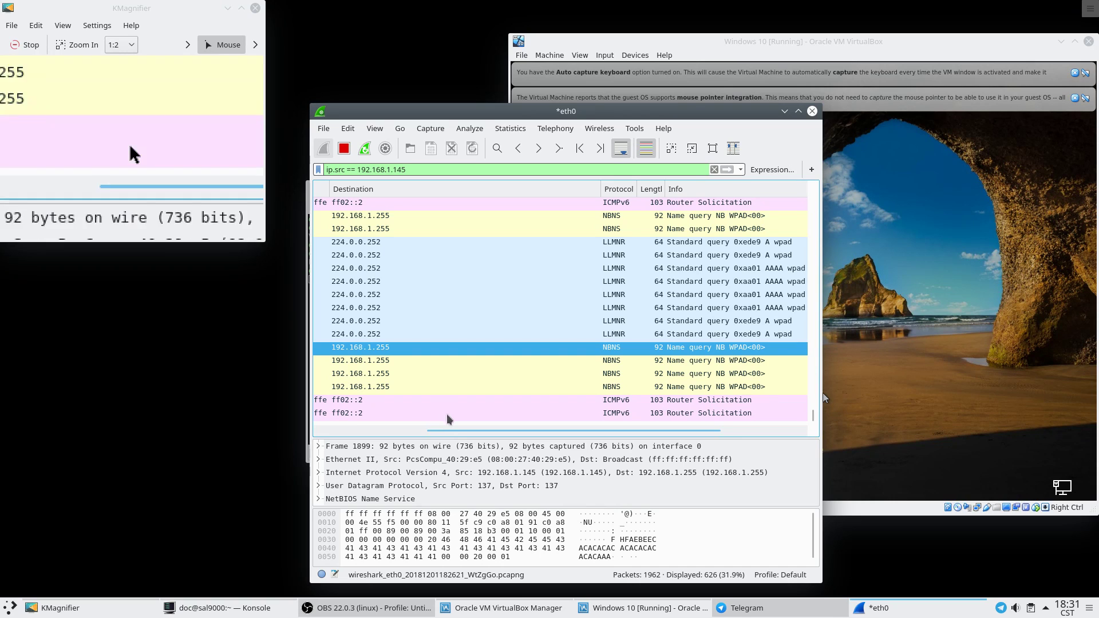
left_click_drag(452, 435, 336, 431)
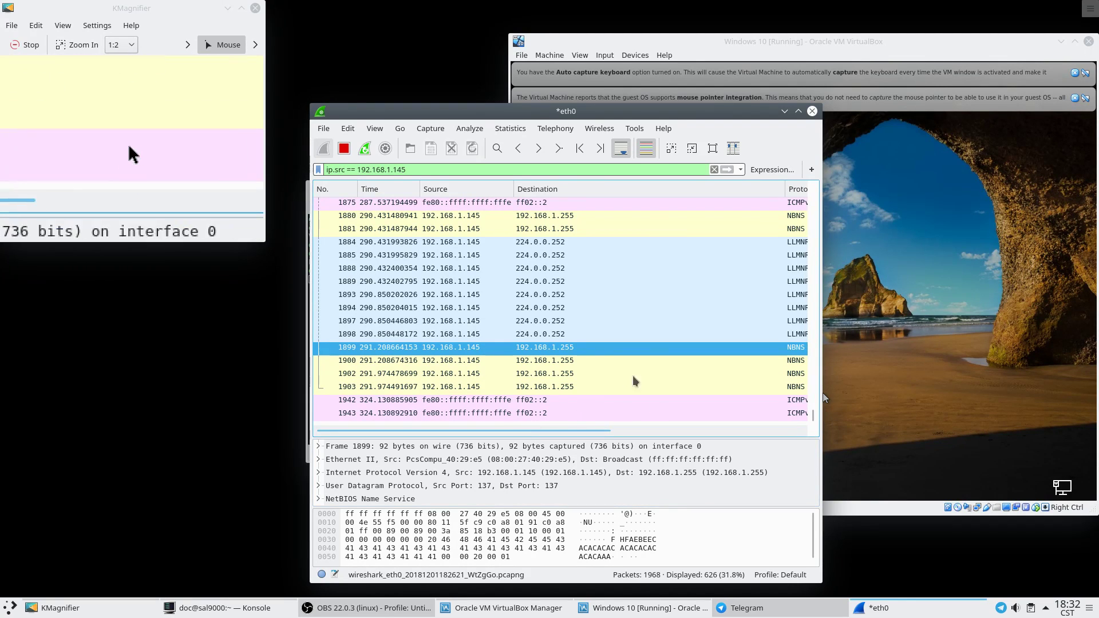
scroll(571, 335, "up", 4)
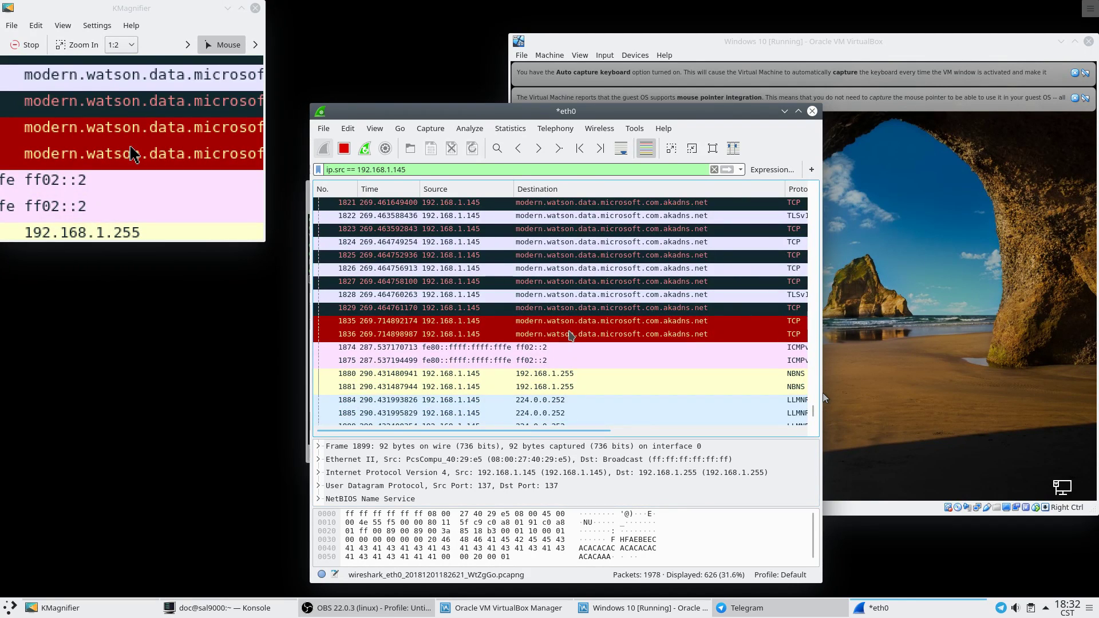
scroll(571, 335, "down", 4)
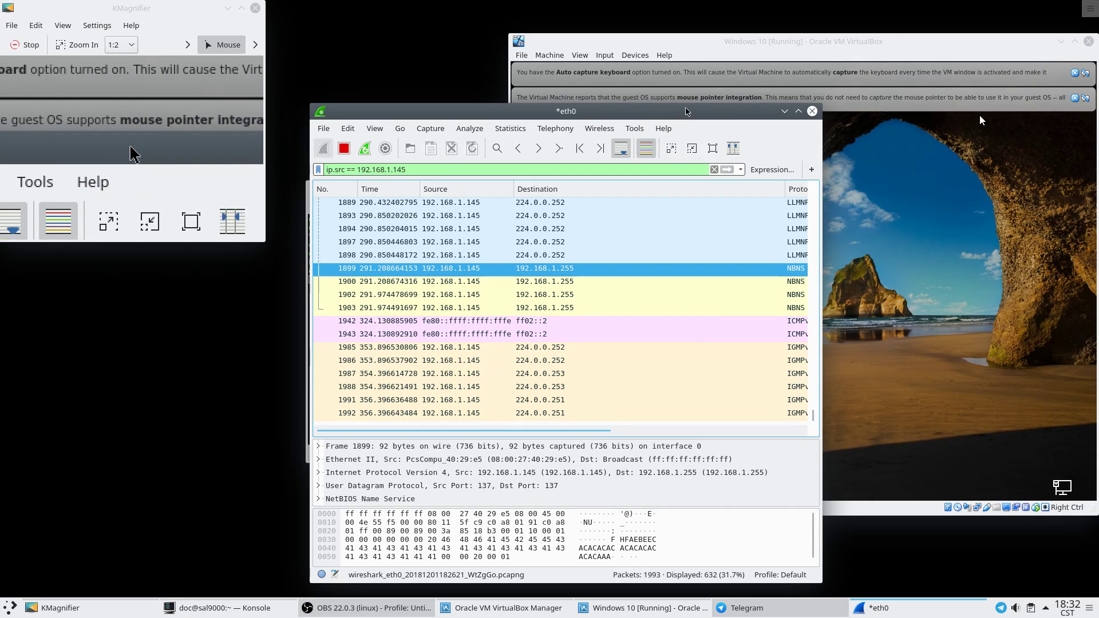
Move Wireshark aside, dismiss both VirtualBox notices, and swipe up the Windows lock screen.
left_click_drag(687, 113, 368, 105)
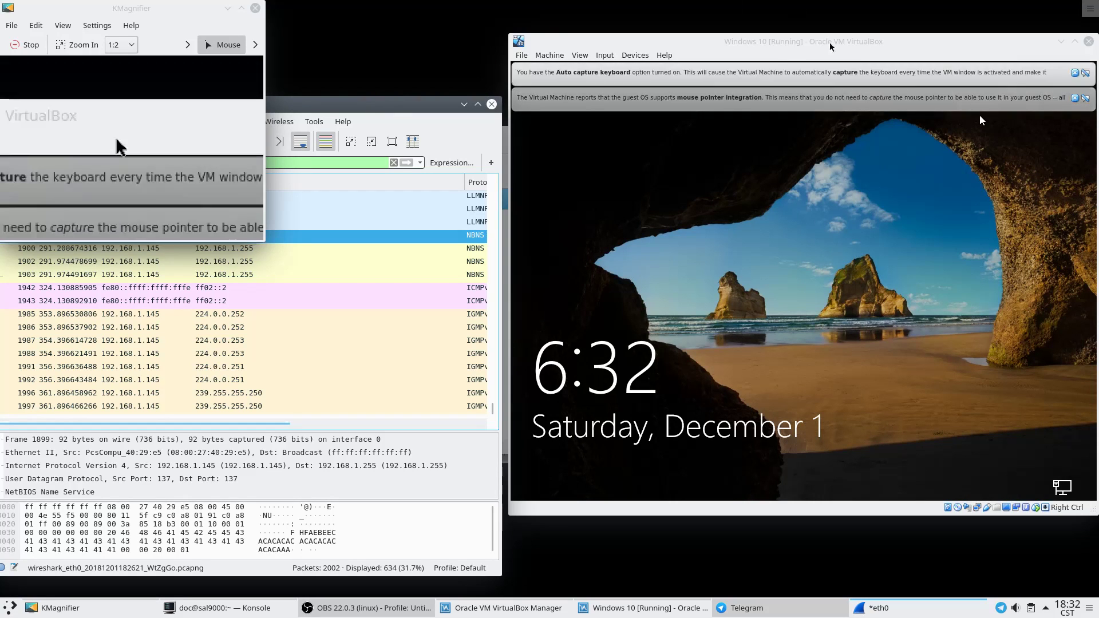
left_click(1075, 98)
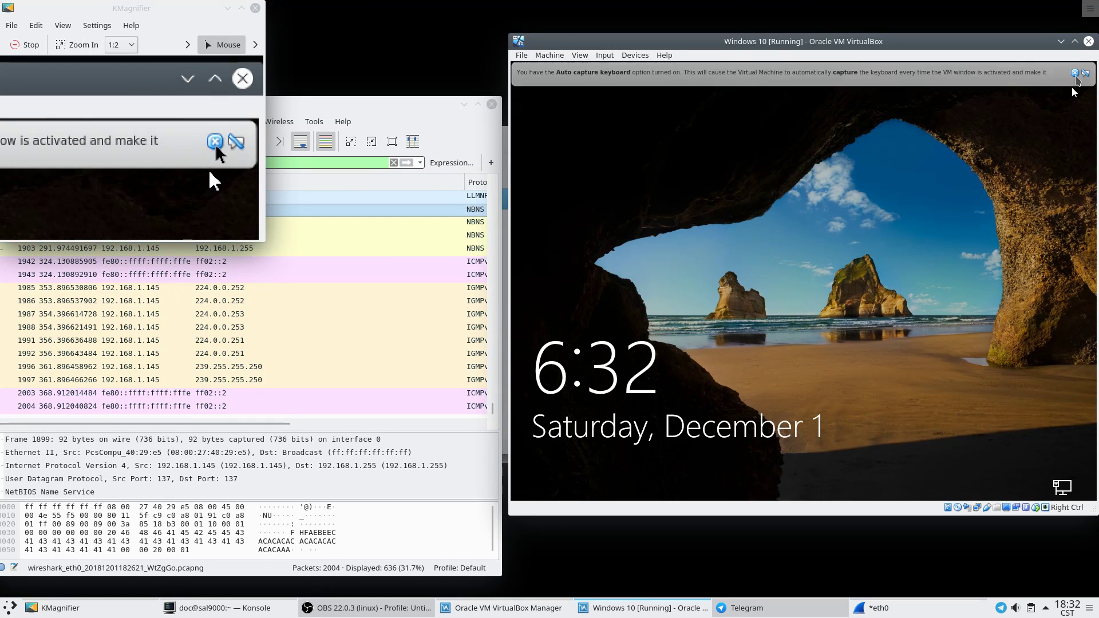
left_click(1074, 74)
left_click_drag(847, 385, 852, 61)
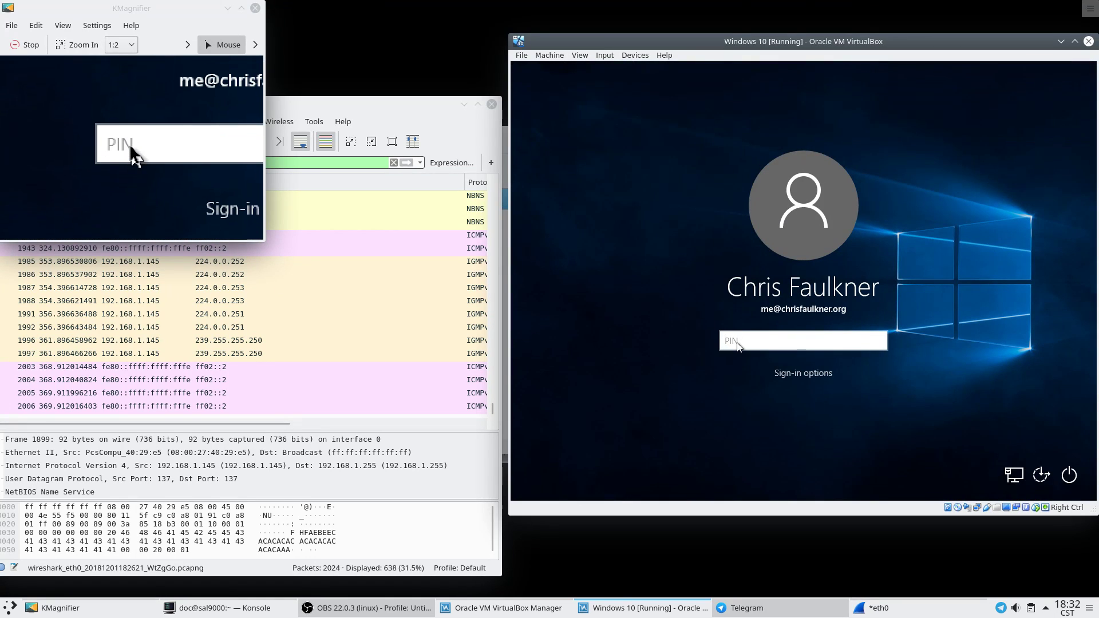
Enter the account PIN to sign in to the Windows 10 guest.
type("1234")
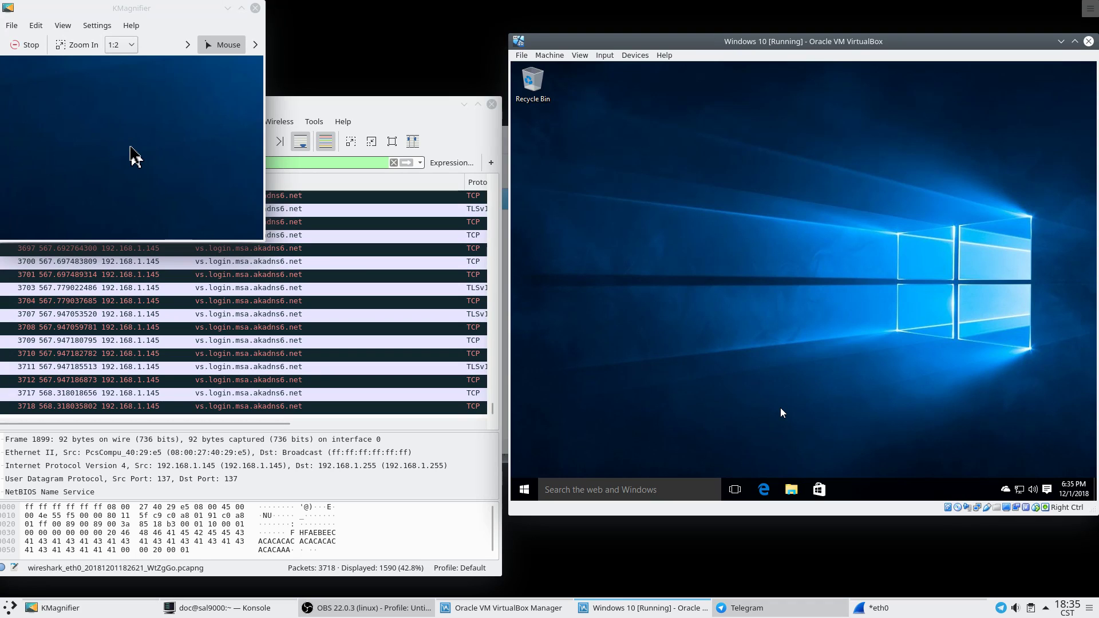
Launch Microsoft Edge from the Windows taskbar in the VM.
left_click(773, 474)
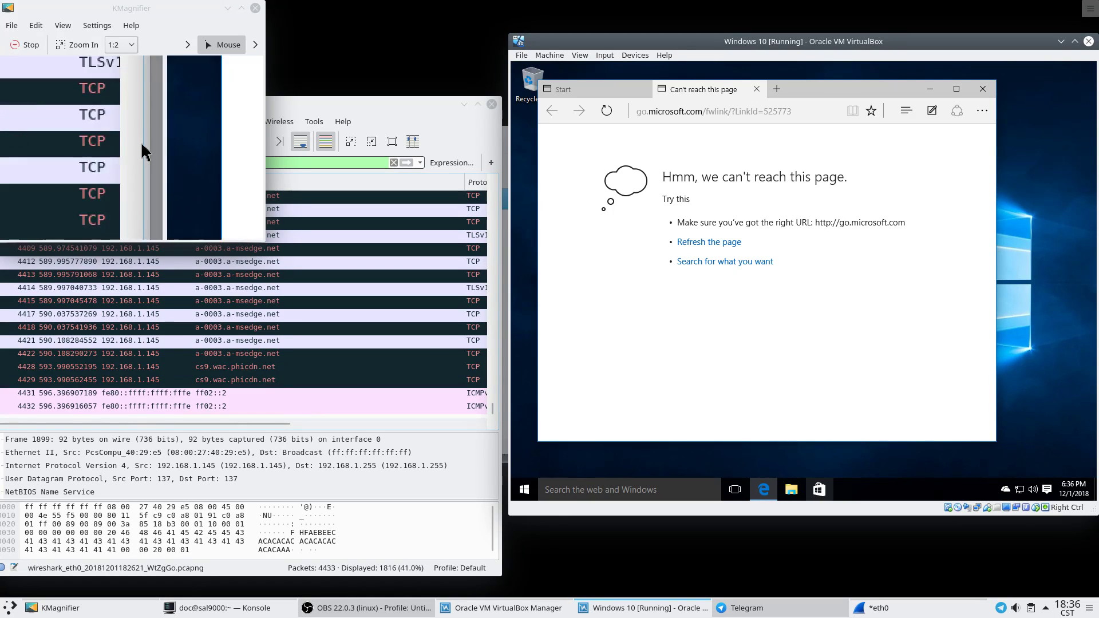
Replace the go.microsoft.com address in Edge with google.com and load it.
left_click(777, 108)
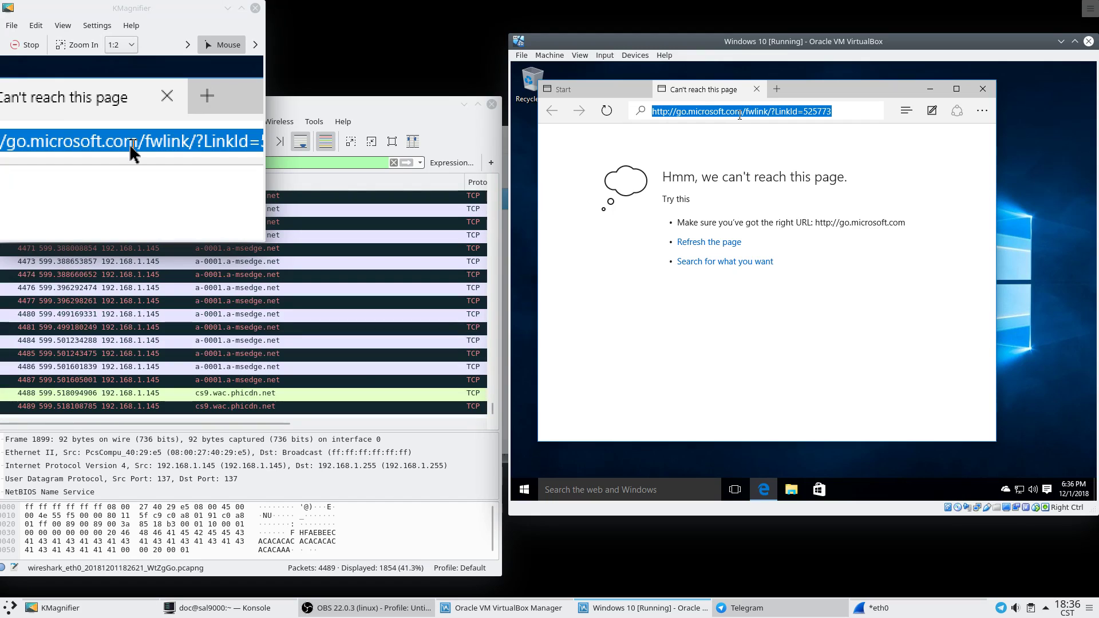
type("google.com")
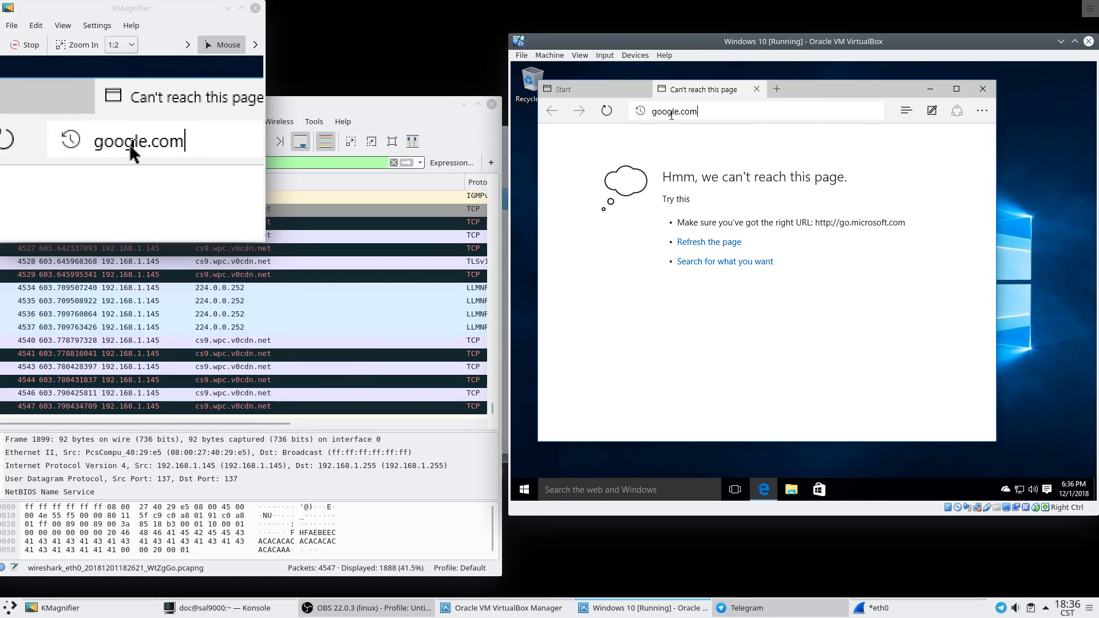
key("Return")
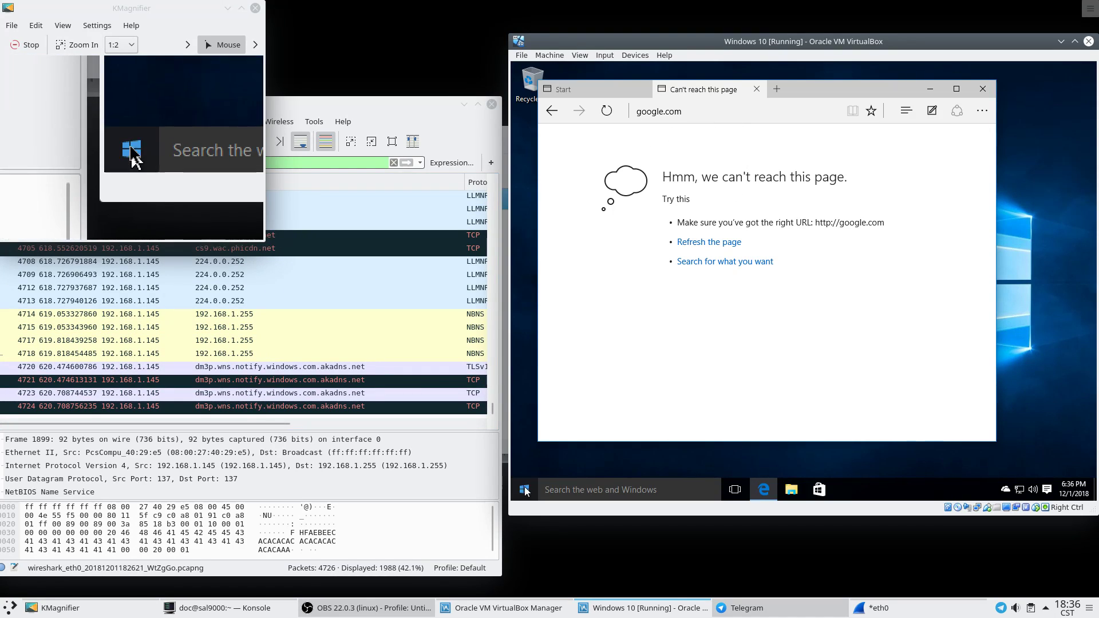
Open Command Prompt through Windows search with cmd and run ping google.com.
left_click(549, 493)
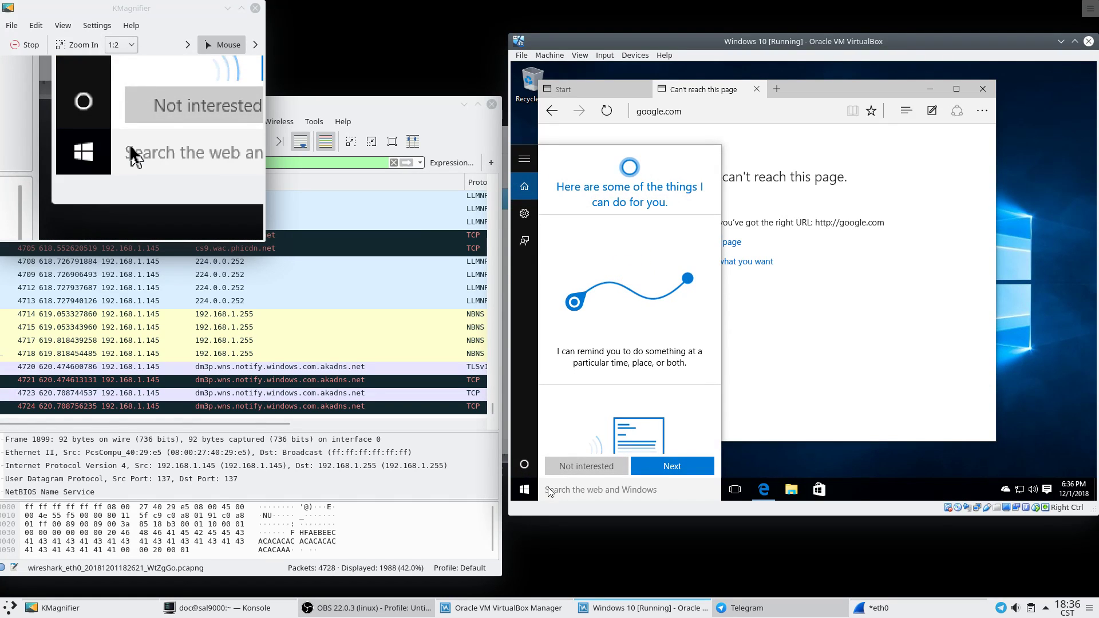
type("cmd")
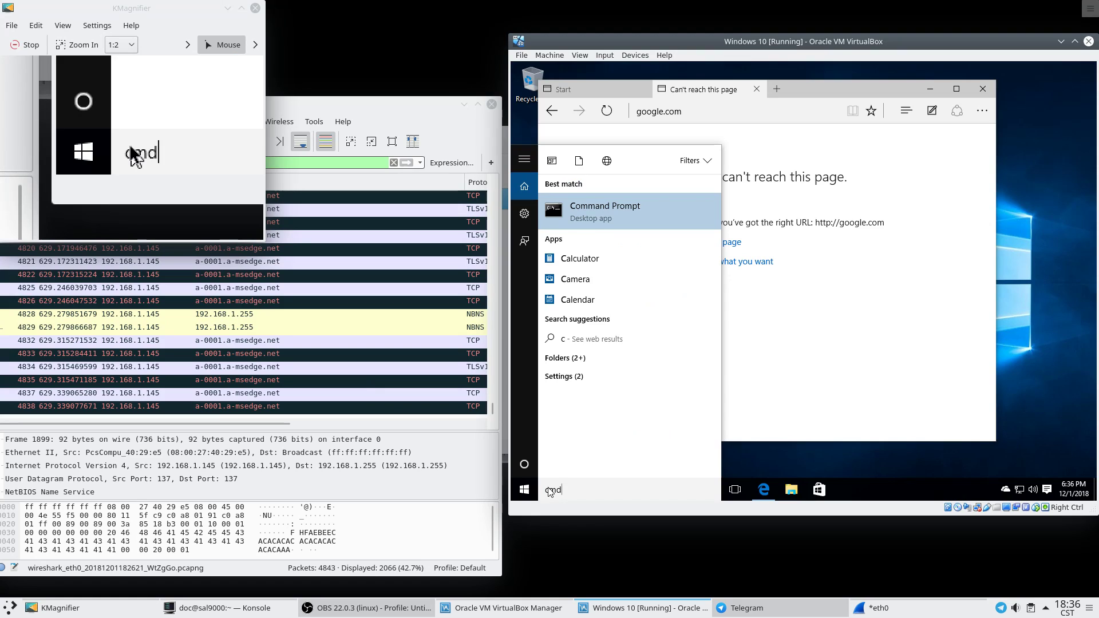
left_click(642, 217)
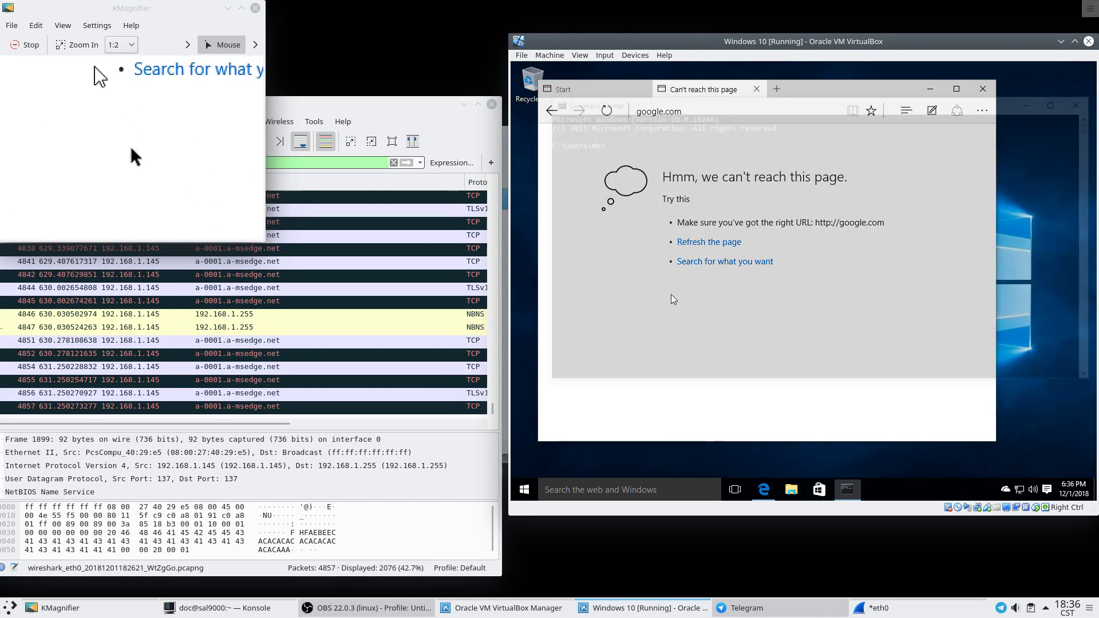
type("pin")
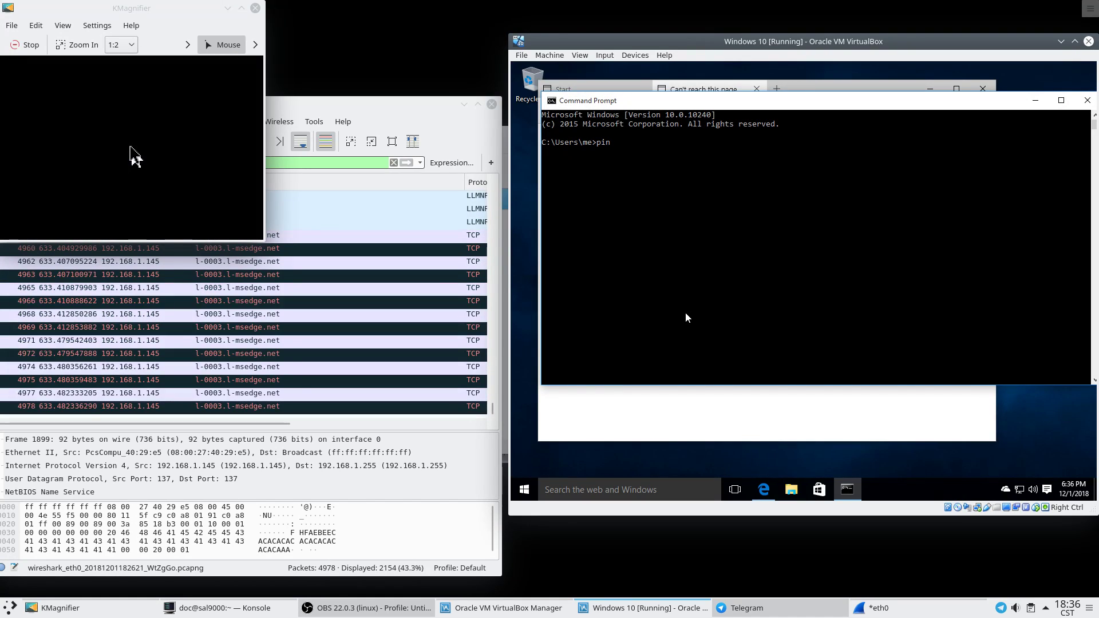
type("g google.com")
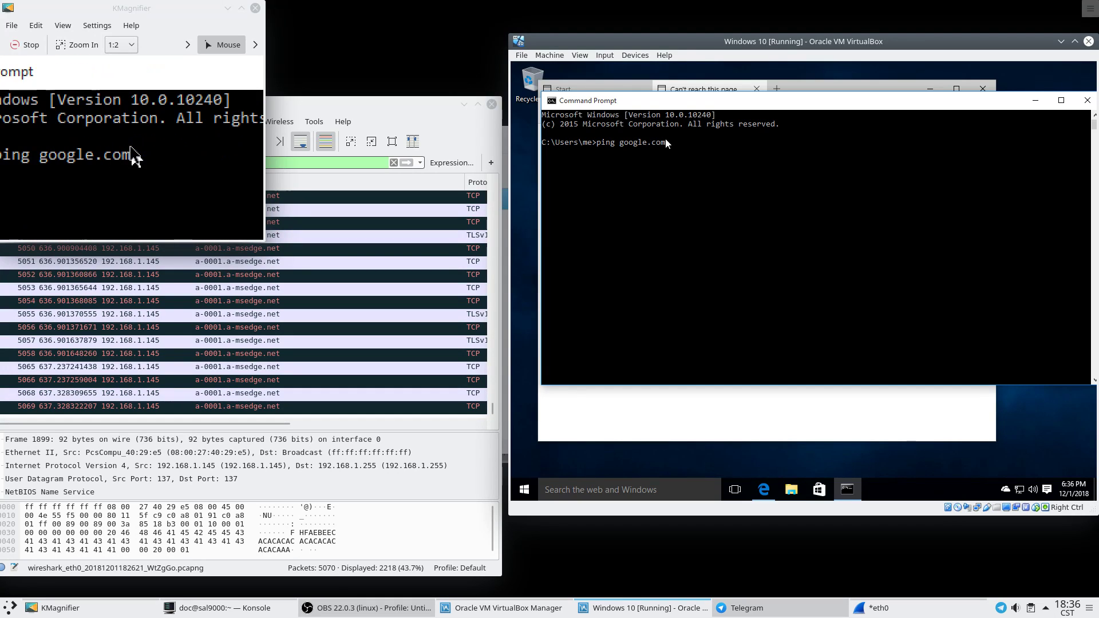
key("Return")
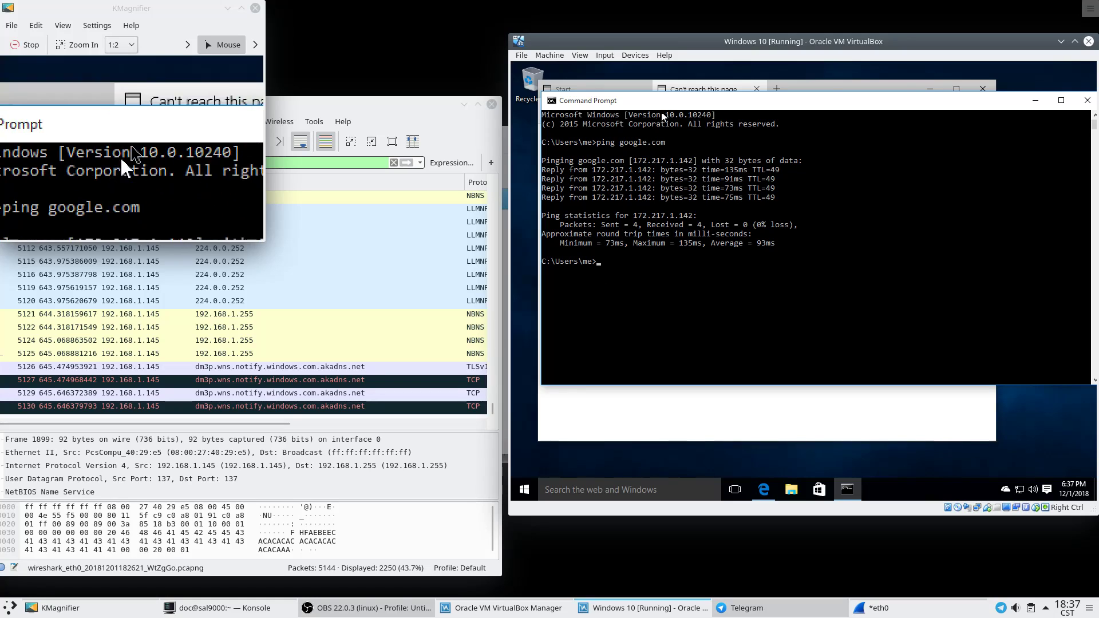
Try loading duckduckgo.com in Edge, then close Edge with all tabs and the Command Prompt window.
left_click(684, 93)
left_click(680, 108)
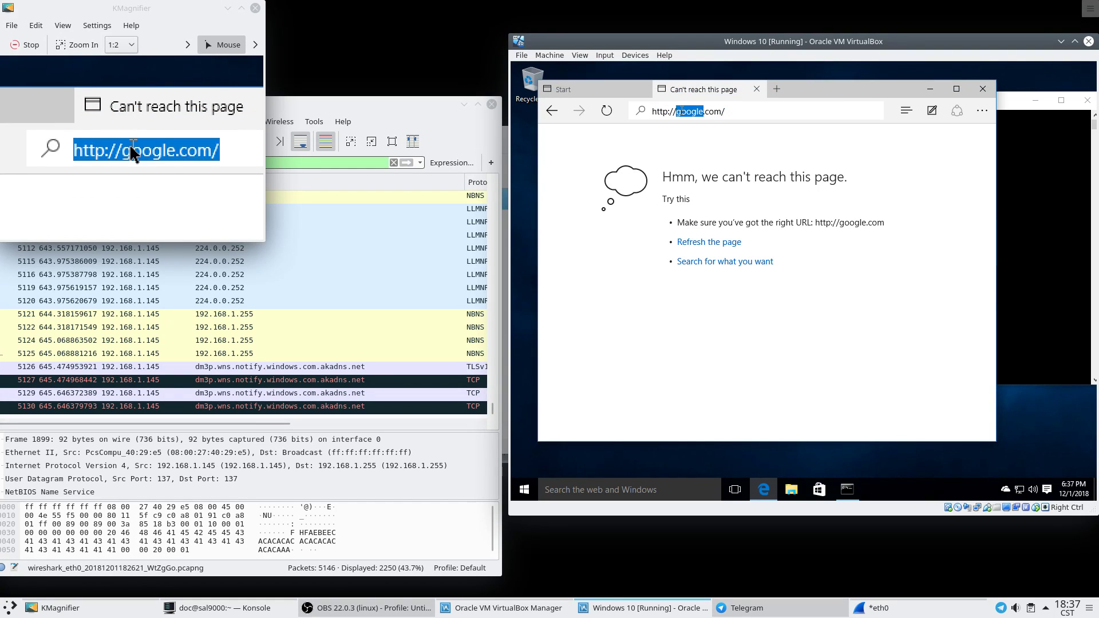
double_click(680, 109)
key("ctrl+a")
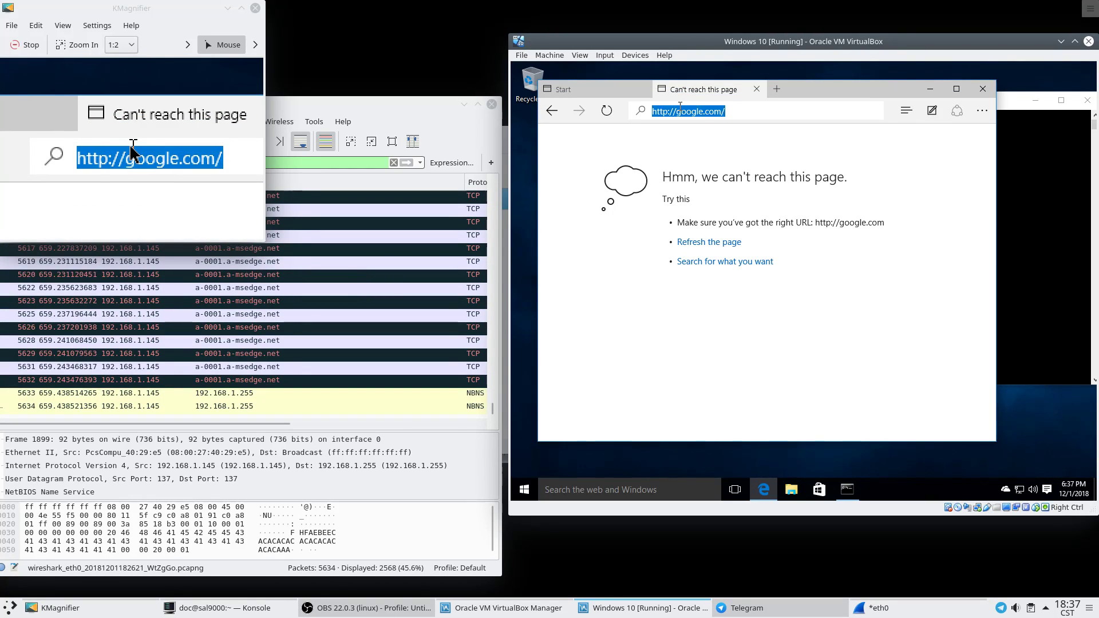
type("duckduckgo")
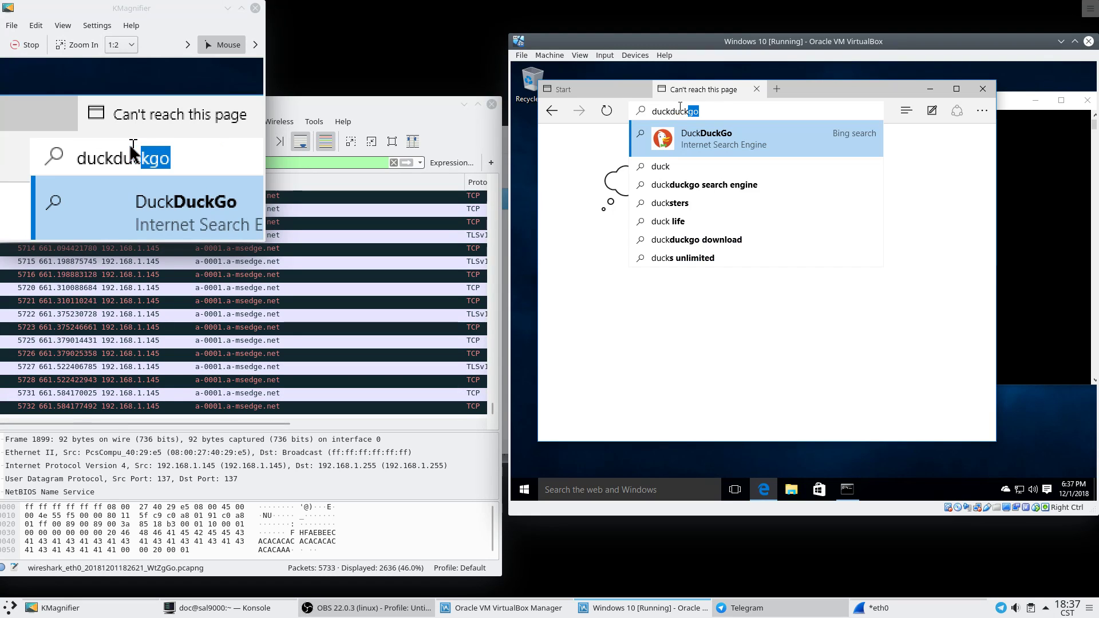
type(".com")
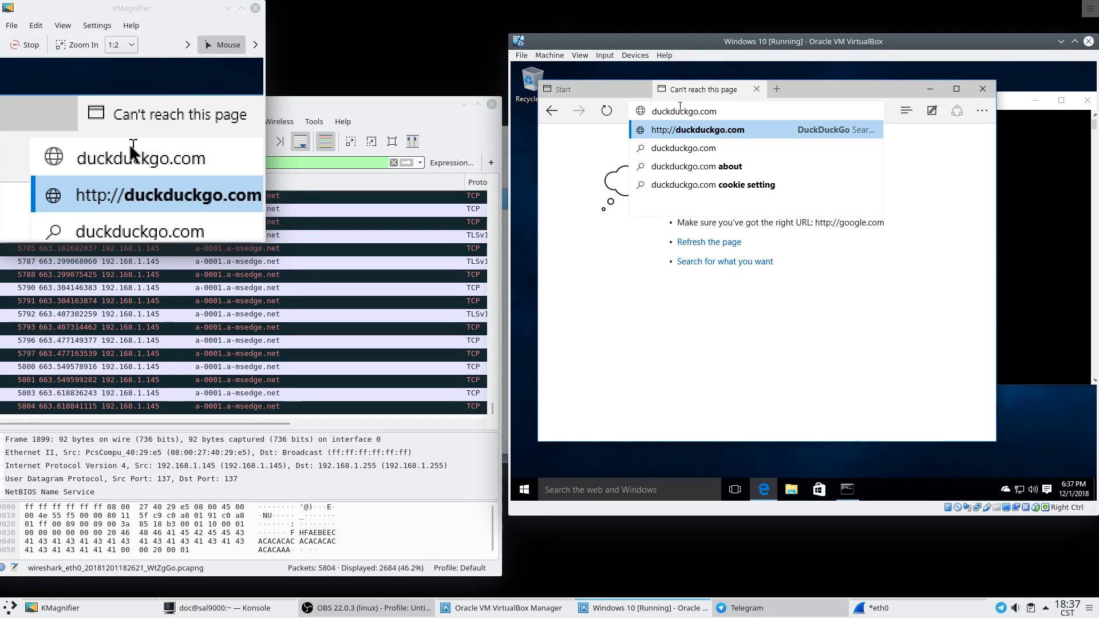
key("Return")
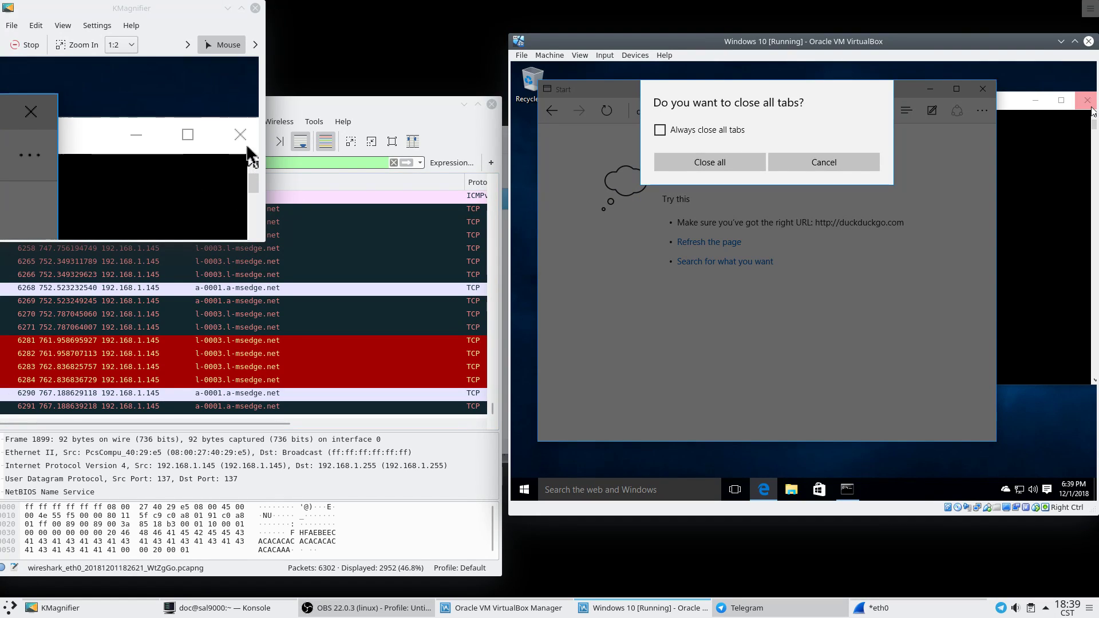
left_click(708, 159)
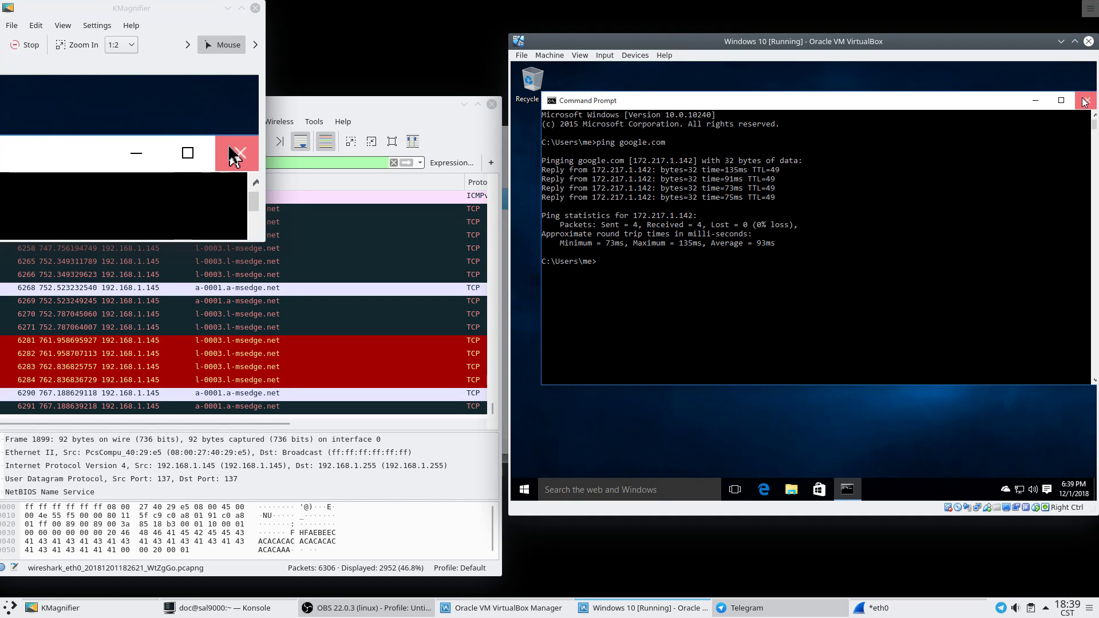
left_click(1085, 102)
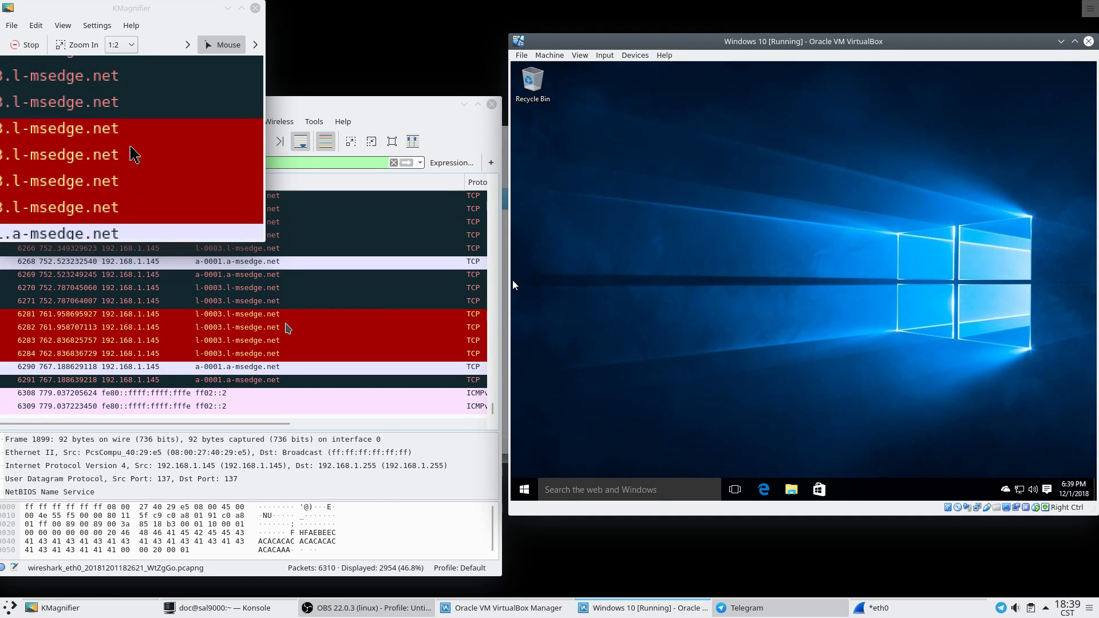